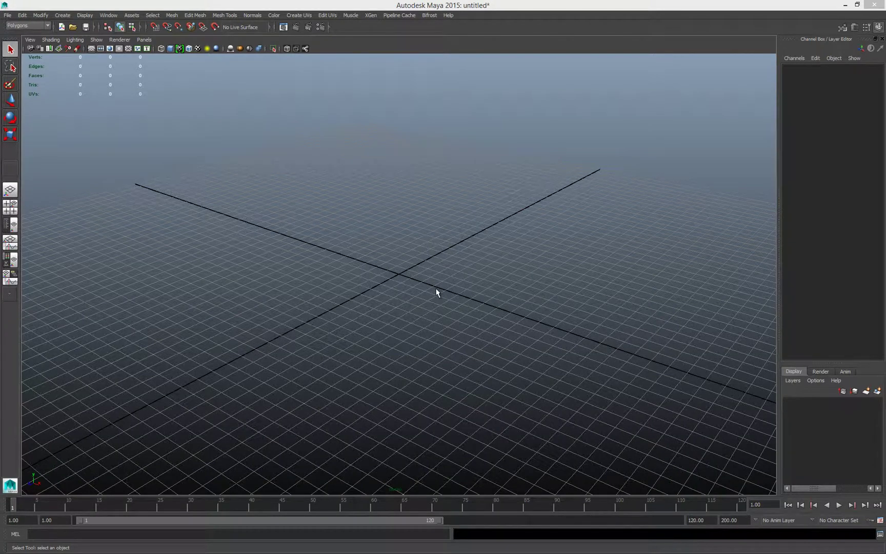
Step: Create a polygon cylinder near the grid's centre, with a radius of about 26 and a height of about 22.5
click(403, 252)
scroll(403, 253, up, 3)
alt+middle_drag(397, 254, 422, 274)
alt+right_drag(417, 267, 460, 265)
alt+middle_drag(460, 264, 428, 250)
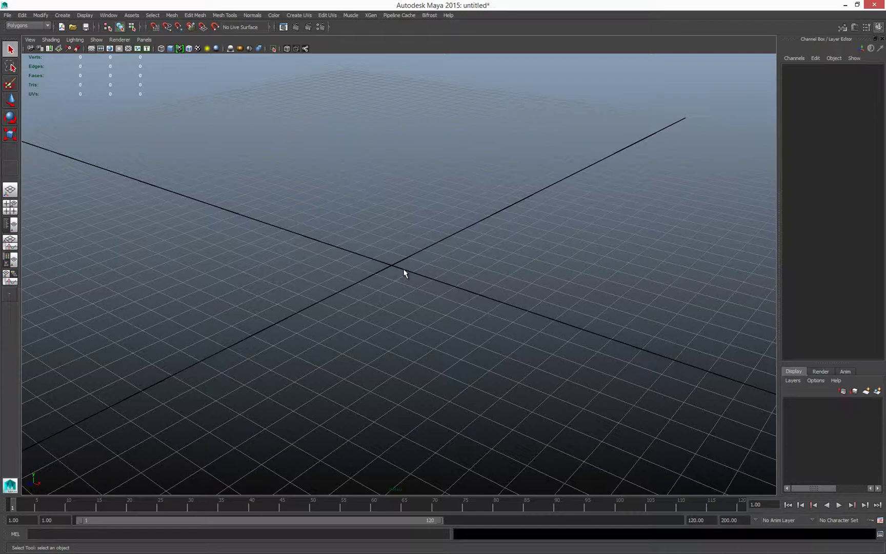
alt+drag(397, 265, 406, 262)
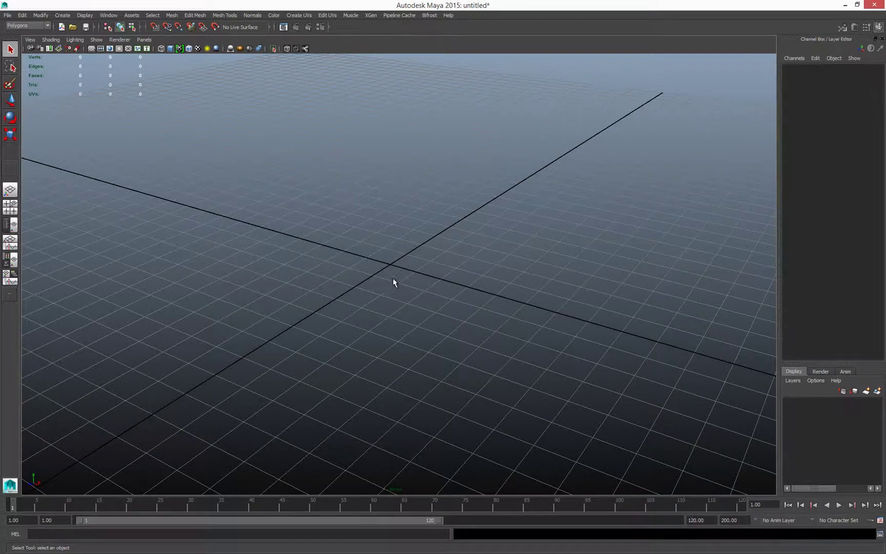
shift+right_drag(389, 257, 389, 260)
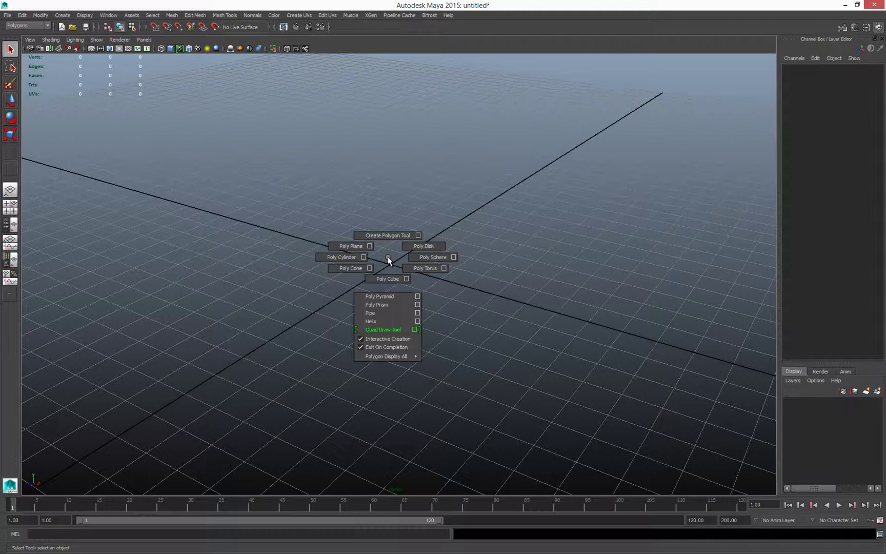
shift+right_drag(376, 261, 349, 258)
drag(382, 260, 431, 262)
drag(430, 261, 397, 277)
scroll(415, 238, up, 4)
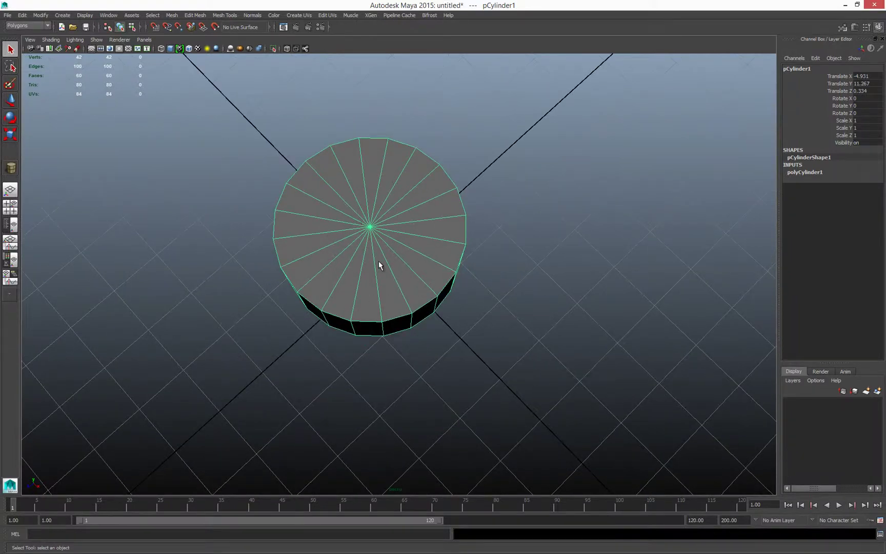
Step: Set the cylinder's axis subdivisions to 12
mouse_move(399, 253)
alt+mouse_down()
mouse_move(387, 243)
mouse_move(407, 250)
alt+mouse_up()
scroll(439, 224, up, 2)
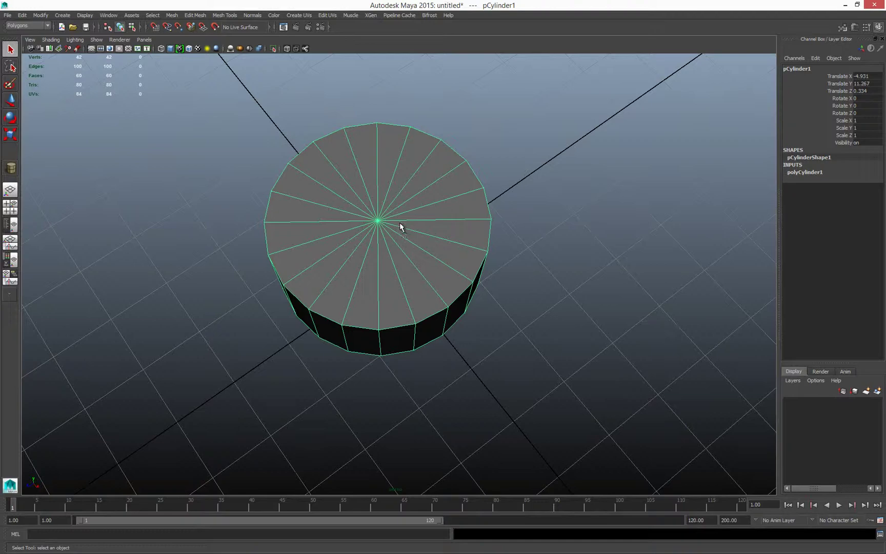
alt+drag(386, 239, 295, 281)
alt+drag(357, 259, 445, 285)
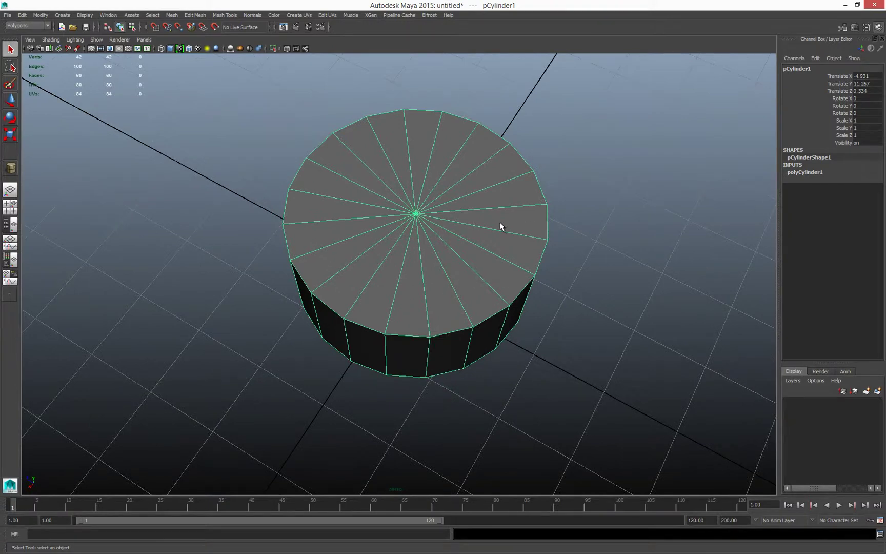
alt+drag(468, 271, 485, 261)
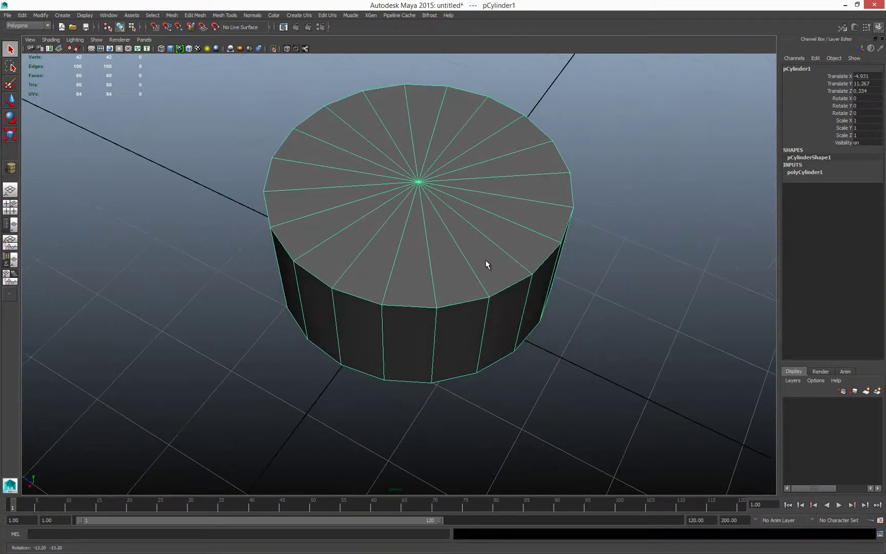
click(810, 173)
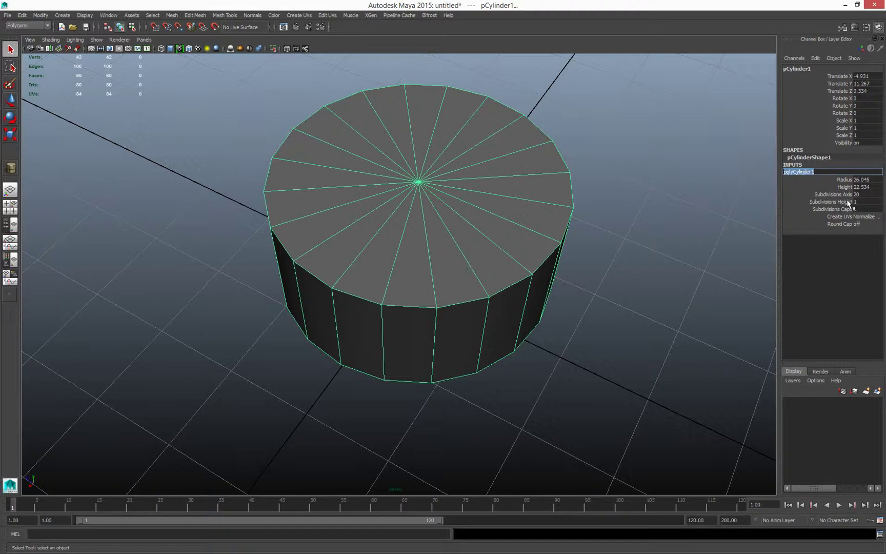
click(846, 196)
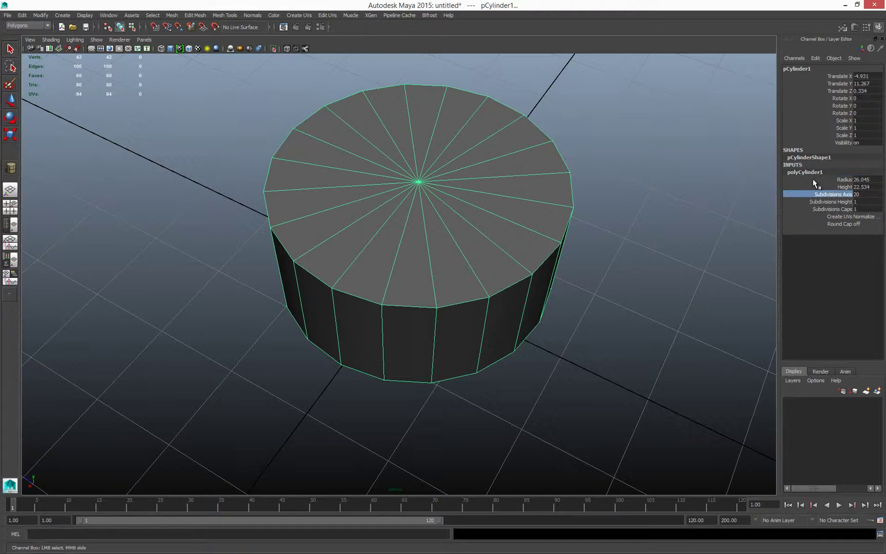
middle_drag(667, 250, 629, 253)
Step: Apply a Soften/Harden Edges operation to all of the cylinder's edges
alt+drag(629, 254, 585, 250)
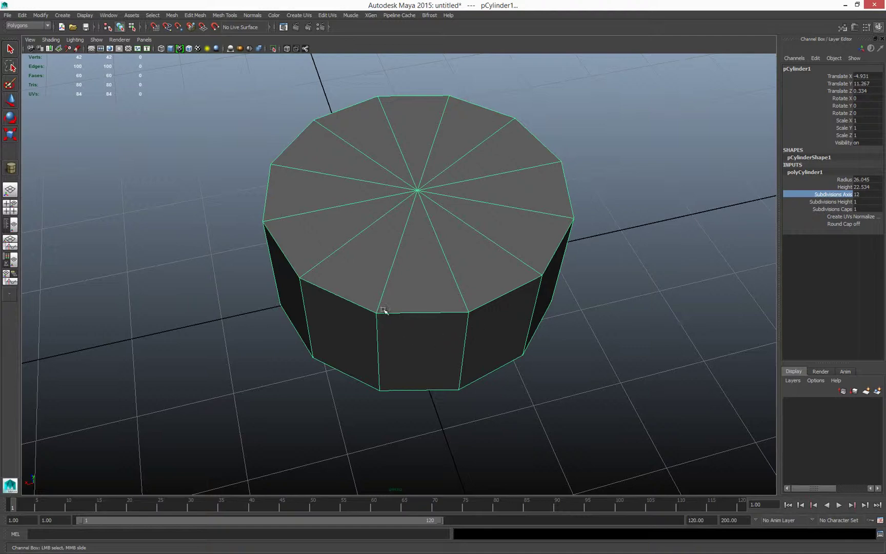
mouse_move(415, 307)
alt+mouse_down()
mouse_move(433, 289)
mouse_move(412, 304)
alt+mouse_up()
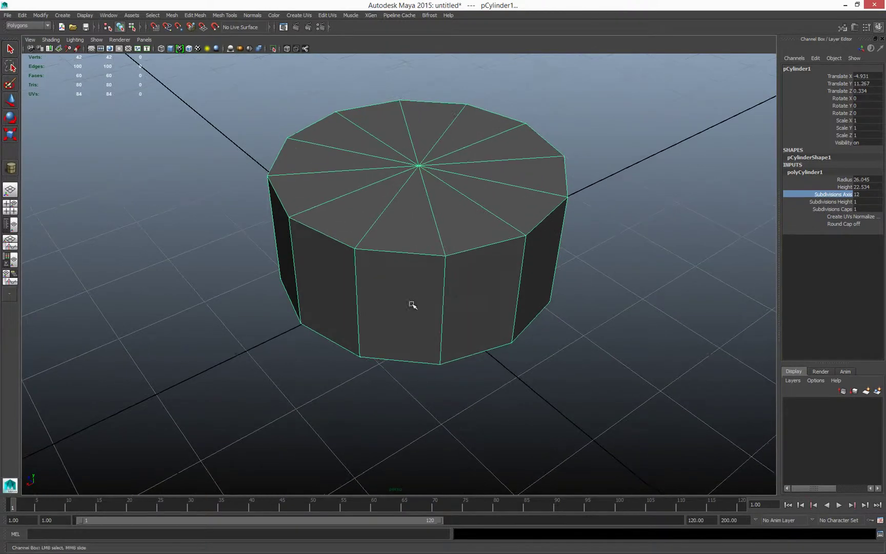
alt+drag(524, 283, 512, 293)
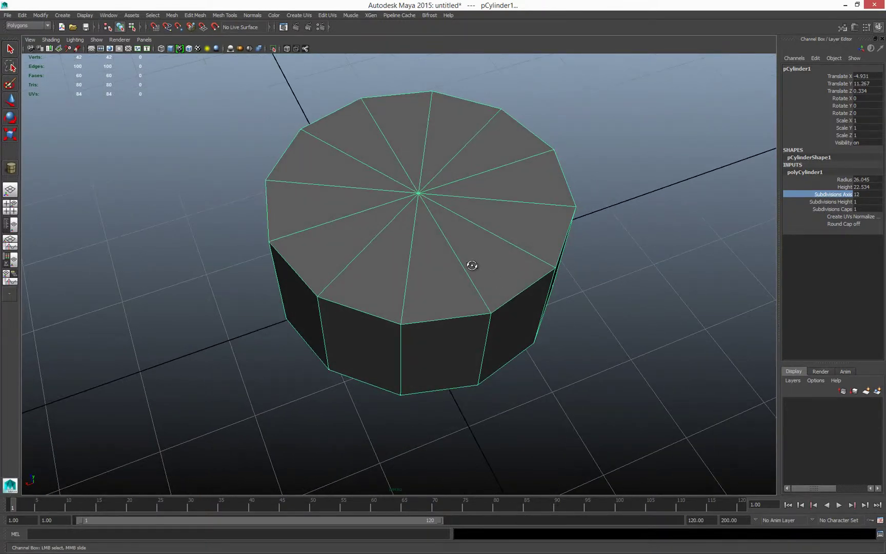
alt+drag(471, 263, 477, 257)
click(614, 268)
alt+drag(614, 267, 428, 218)
click(428, 218)
key(F10)
drag(260, 204, 437, 215)
shift+right_drag(437, 215, 518, 219)
click(604, 193)
alt+drag(604, 191, 465, 240)
click(514, 287)
Step: Set the cylinder's cap subdivisions to 2
click(806, 179)
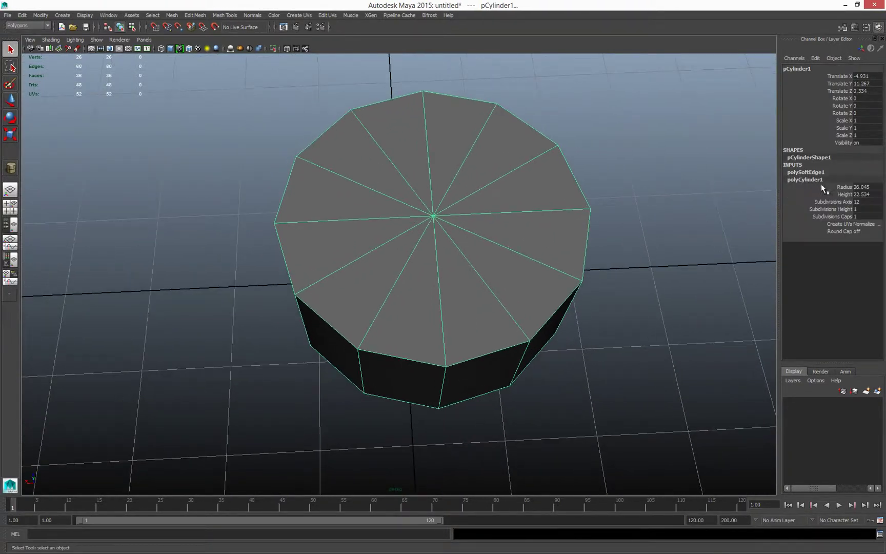
click(832, 217)
middle_drag(728, 236, 733, 237)
Step: Try slicing straight across the whole cylinder in several directions with the Multi-Cut tool, undoing each slice
alt+drag(608, 241, 521, 252)
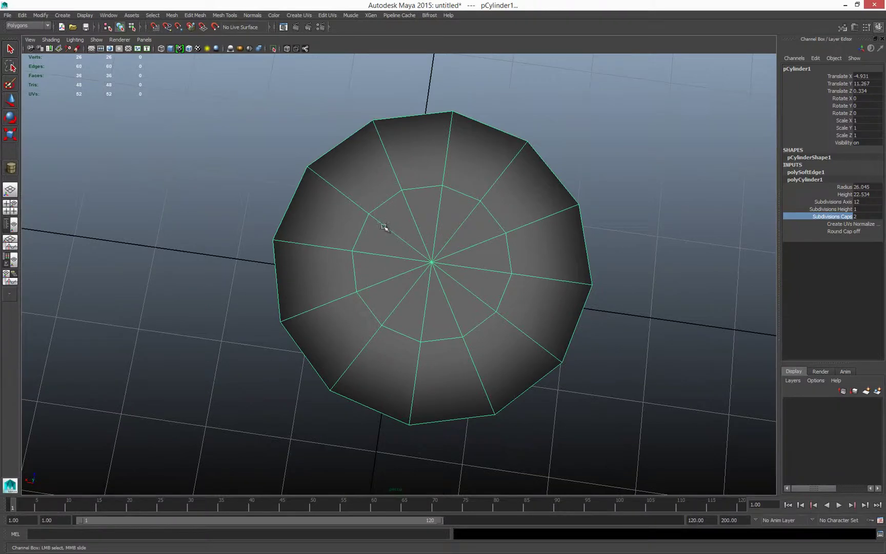
right_drag(396, 272, 392, 210)
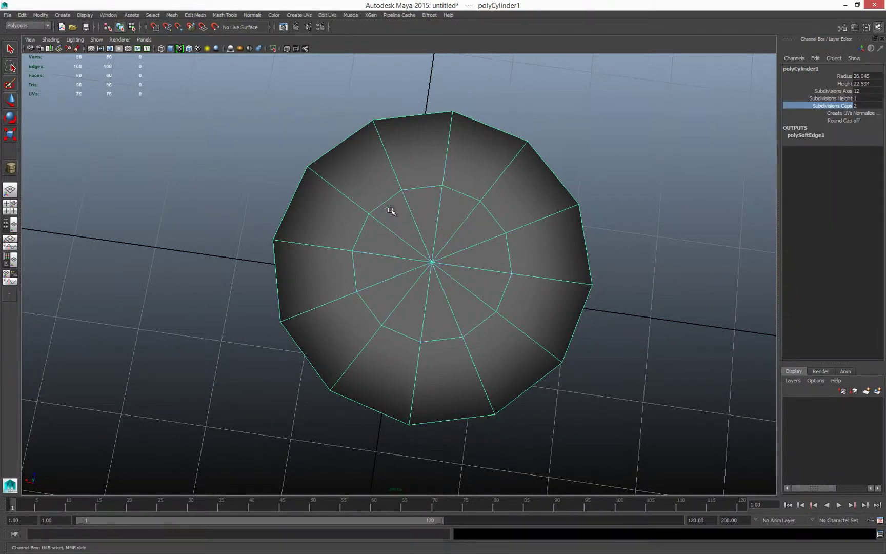
right_drag(362, 205, 325, 218)
click(360, 207)
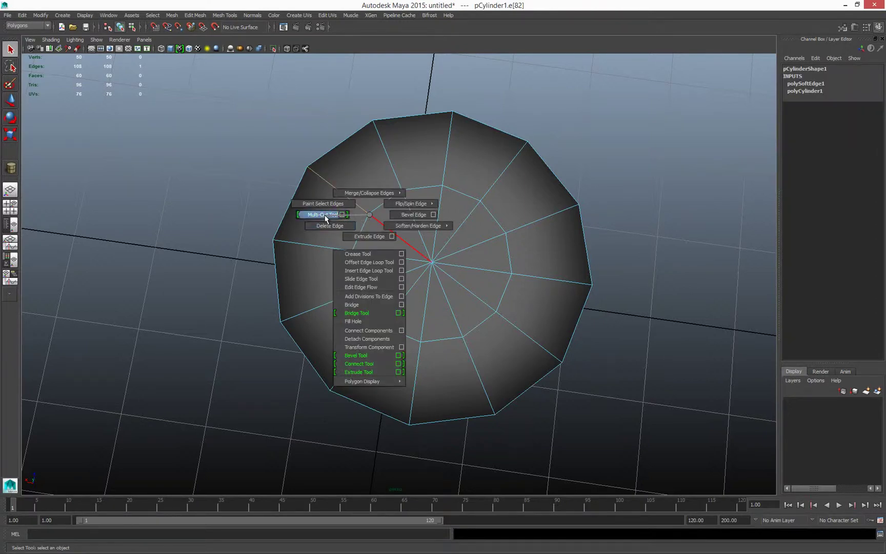
shift+right_drag(355, 224, 327, 219)
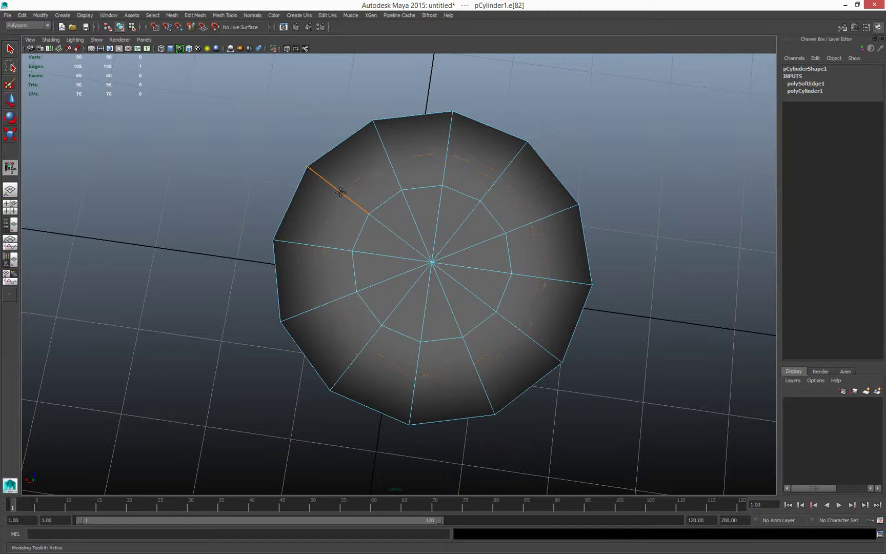
click(356, 204)
alt+middle_drag(363, 206, 378, 213)
alt+drag(373, 209, 318, 187)
drag(221, 154, 702, 366)
drag(193, 382, 540, 135)
key(ctrl+z)
drag(322, 120, 594, 365)
key(ctrl+z)
drag(641, 229, 144, 271)
key(ctrl+z)
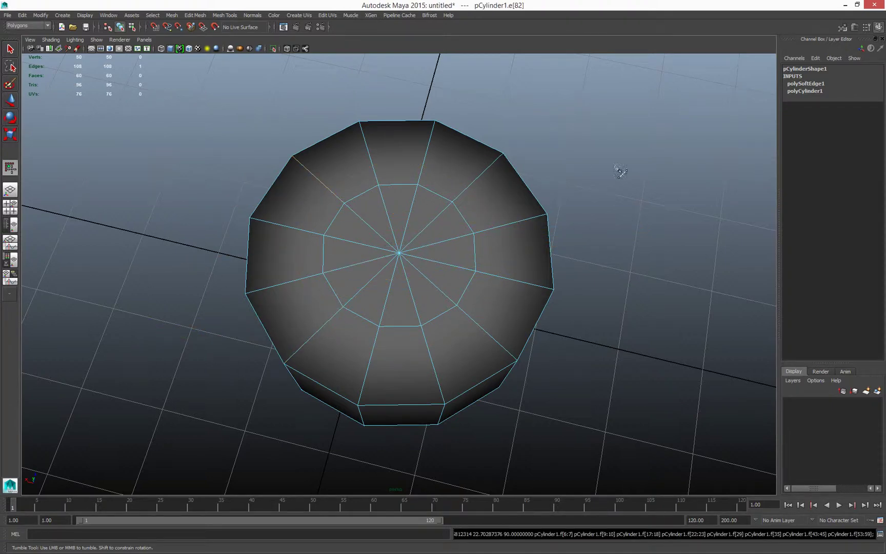
drag(617, 169, 248, 394)
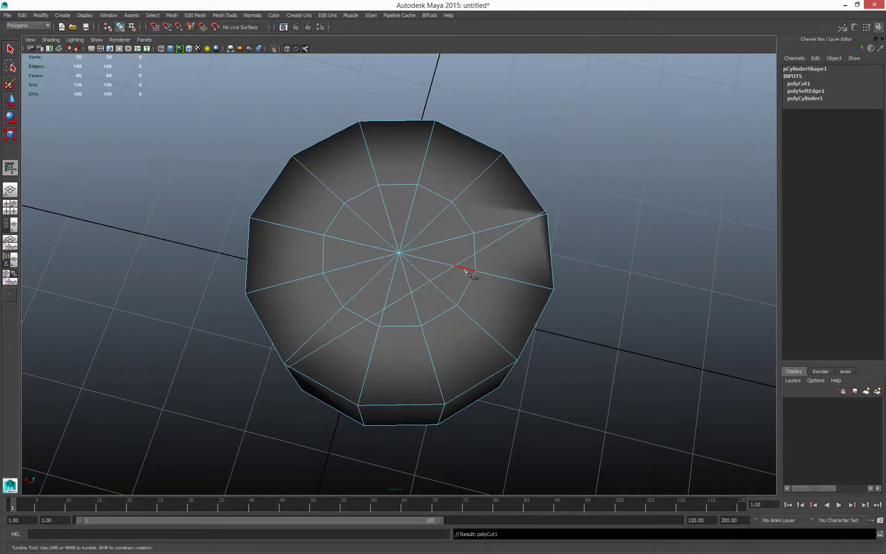
click(384, 308)
key(ctrl+z)
Step: Try point-to-point Multi-Cut lines between vertices and edges on the top cap, cancelling each one
scroll(332, 286, up, 3)
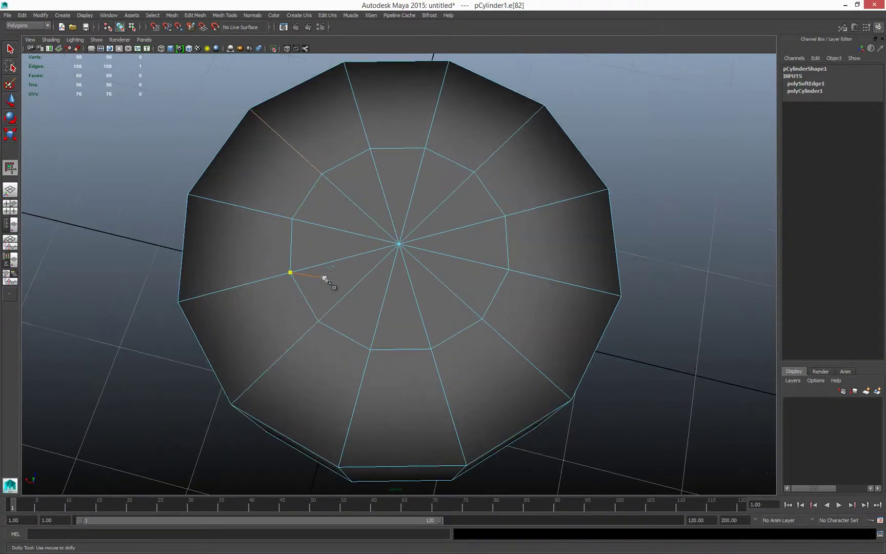
click(290, 273)
click(189, 195)
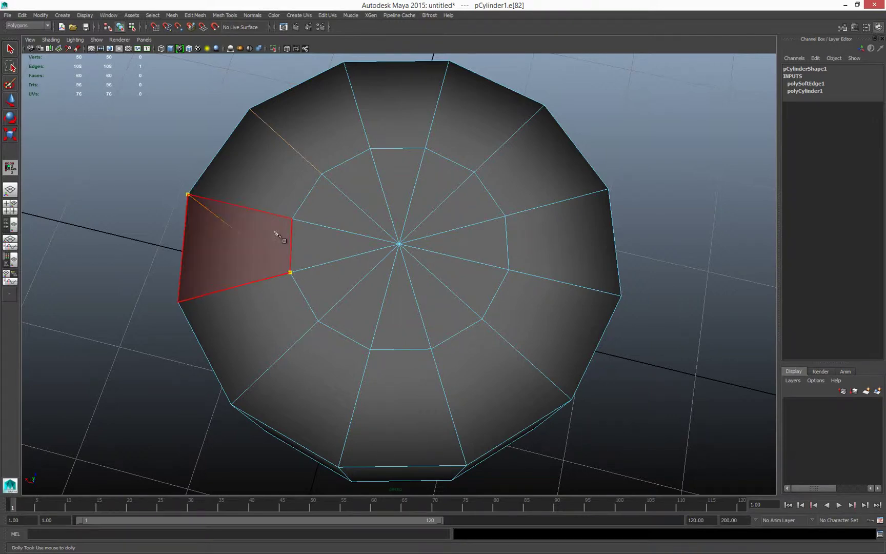
key(Escape)
click(289, 273)
click(260, 211)
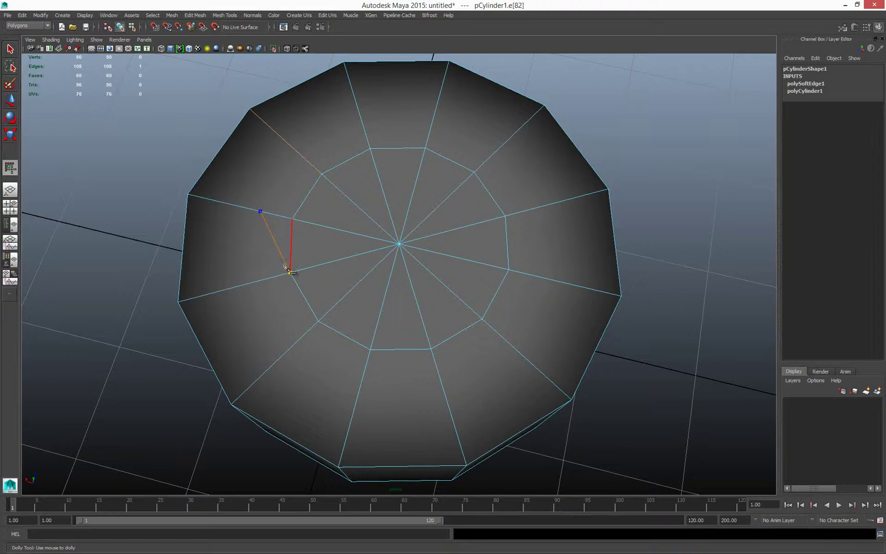
key(Escape)
click(257, 281)
click(258, 210)
key(BackSpace)
Step: Try inserting an edge loop around the top cap's outer band with the Multi-Cut tool, and undo it
alt+drag(322, 293, 326, 253)
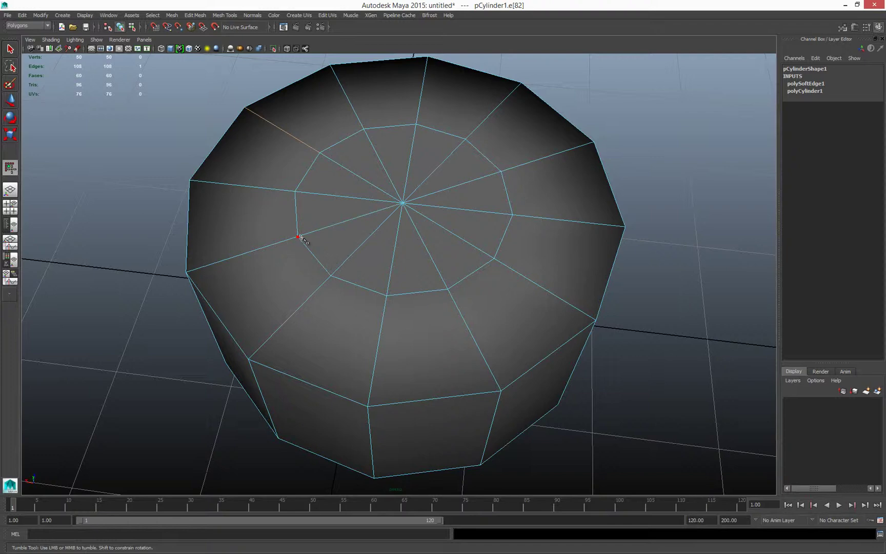
alt+middle_drag(296, 244, 313, 234)
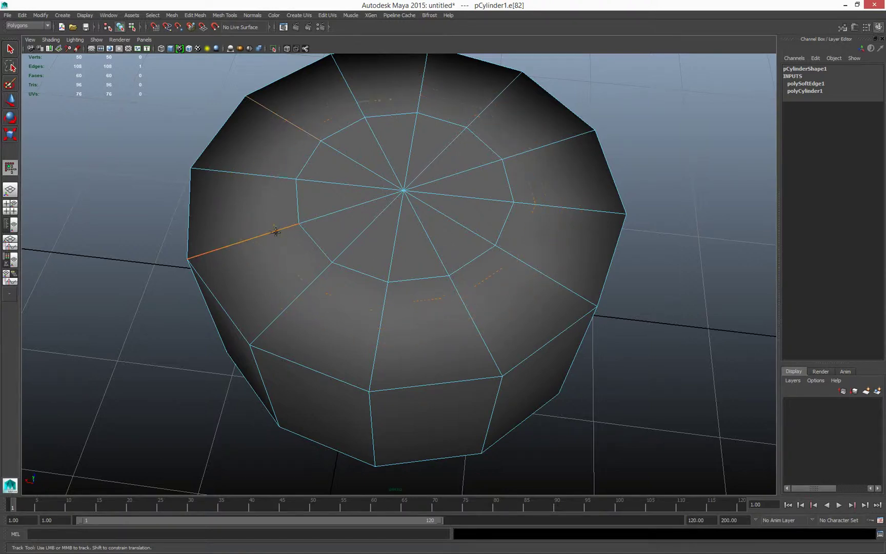
ctrl+click(251, 250)
key(ctrl+z)
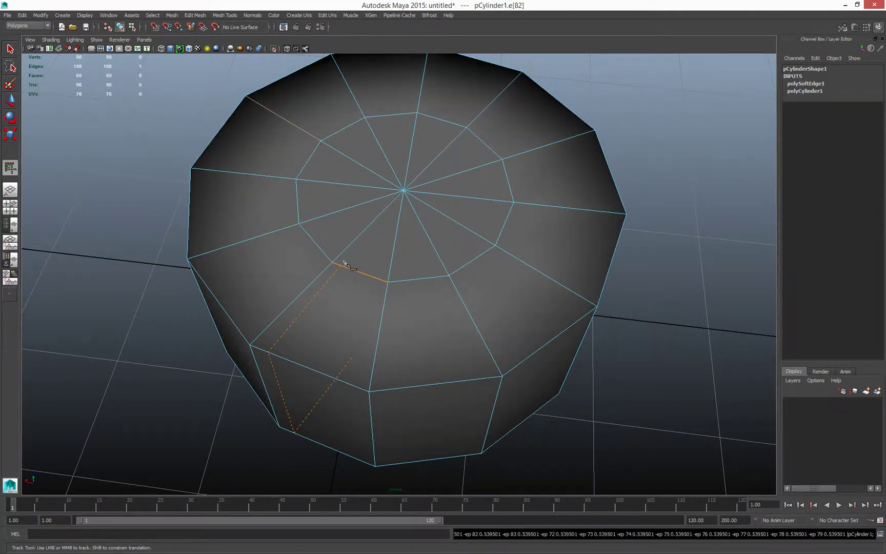
Step: Select the inner edge loop on the top cap and scale it outward until it lies close to the rim
right_drag(321, 250, 317, 237)
double_click(315, 241)
scroll(359, 255, down, 2)
scroll(356, 249, up, 2)
scroll(396, 245, down, 3)
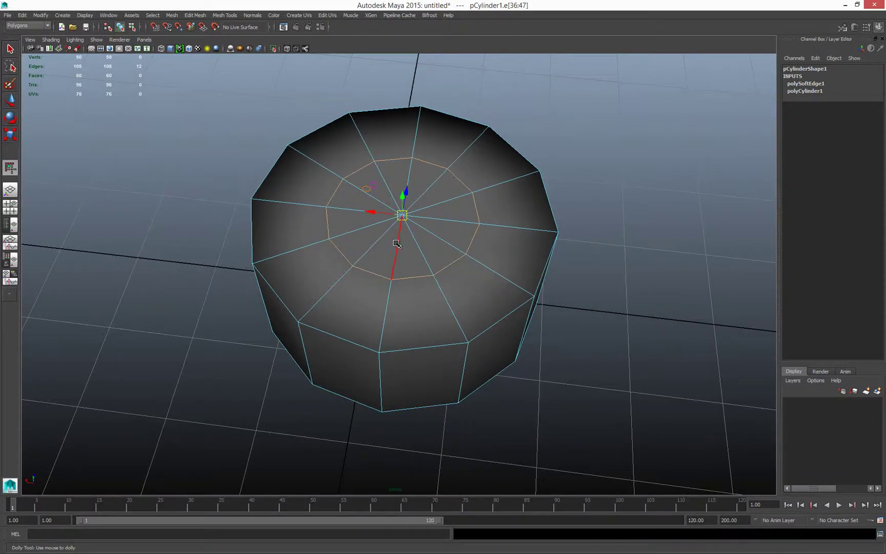
alt+middle_drag(398, 244, 386, 286)
key(r)
drag(389, 263, 435, 246)
Step: Turn on X-ray shading and extrude the 12 inner top cap faces about 22.8 units down to the cylinder's base
alt+drag(444, 322, 297, 212)
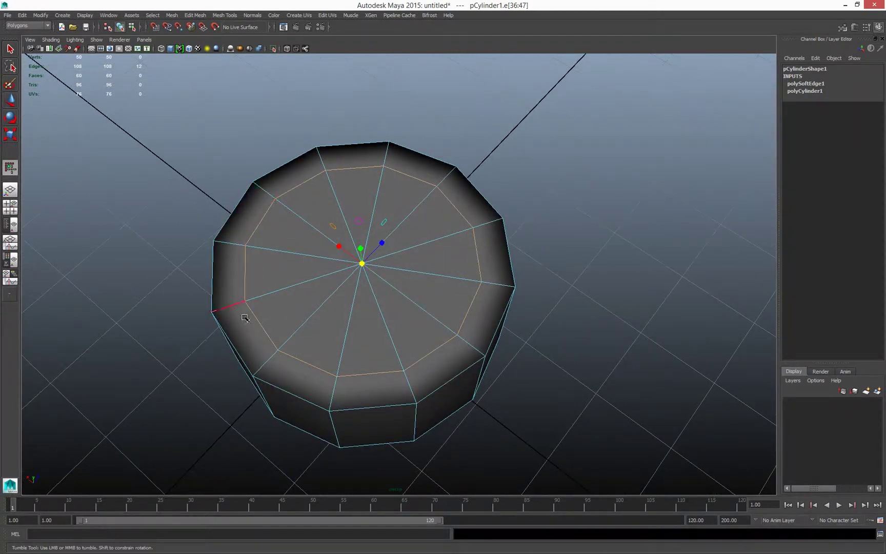
alt+drag(347, 273, 347, 277)
key(alt+x)
key(alt+x)
right_drag(353, 255, 358, 309)
mouse_move(340, 241)
mouse_down()
mouse_move(385, 287)
mouse_move(413, 285)
mouse_move(411, 273)
mouse_up()
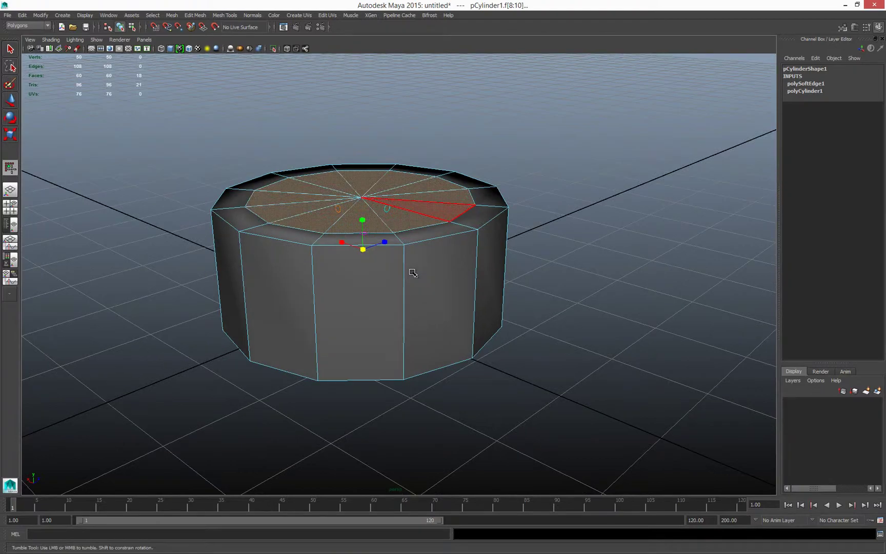
key(alt+x)
alt+drag(481, 263, 410, 291)
shift+right_click(373, 264)
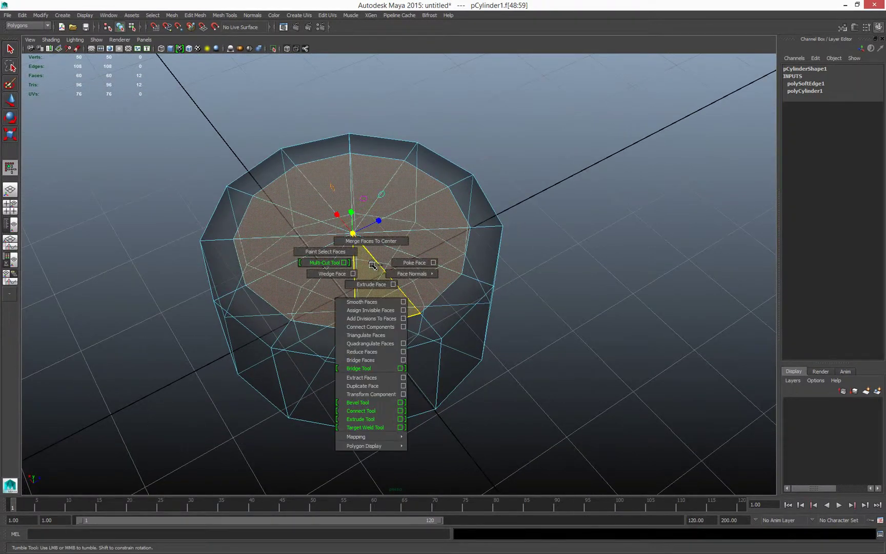
click(372, 284)
drag(282, 203, 300, 284)
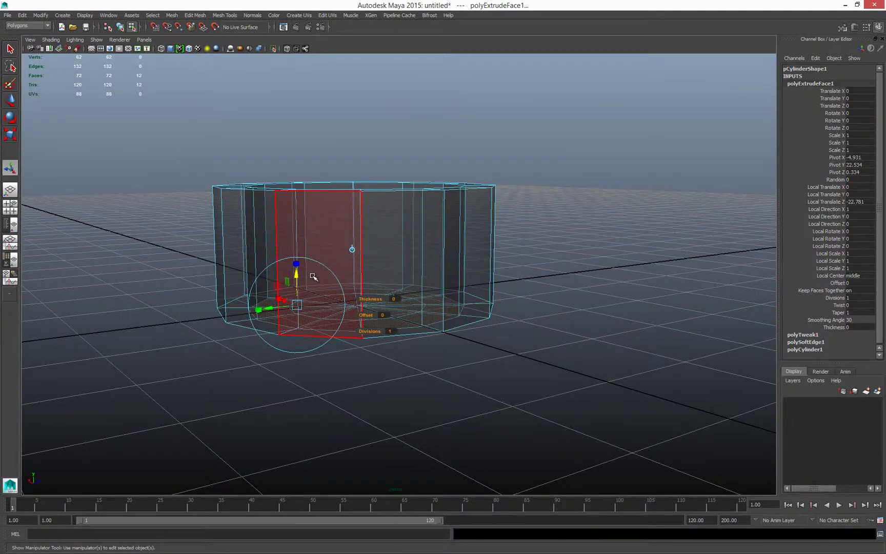
Step: Delete the extruded inner faces at the base and the entire bottom cap, leaving an open ring
key(Delete)
alt+drag(381, 277, 337, 234)
drag(336, 234, 399, 267)
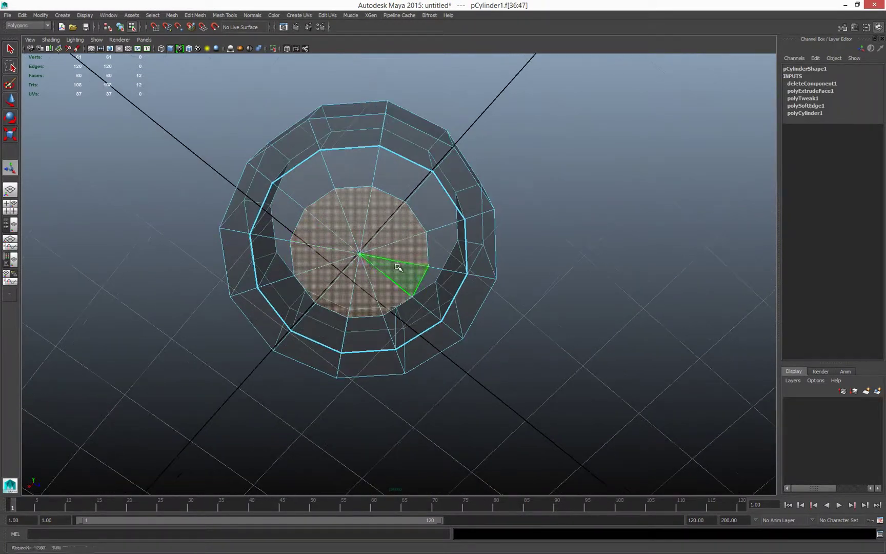
key(shift+period)
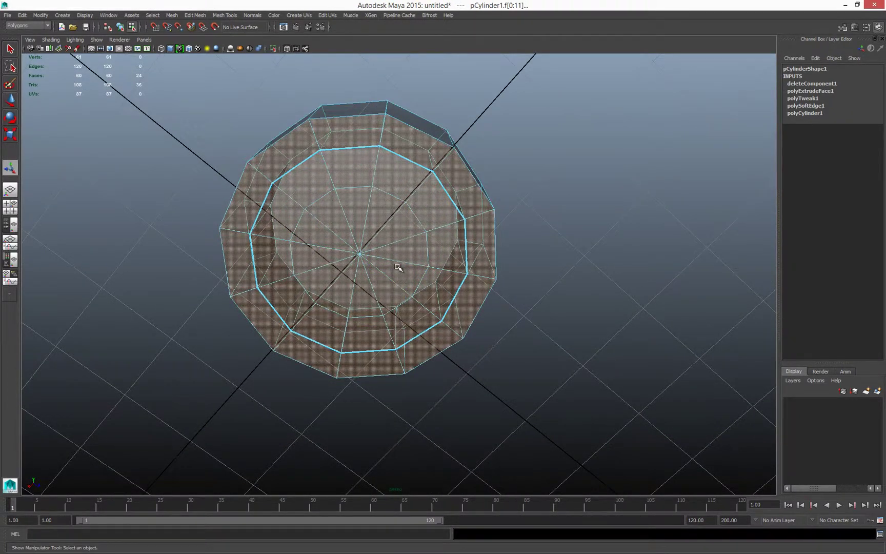
key(Delete)
Step: Hide the grid and delete the full loop of outer wall faces, keeping the top ring and inner wall
alt+drag(408, 265, 379, 316)
click(92, 49)
alt+drag(410, 280, 431, 341)
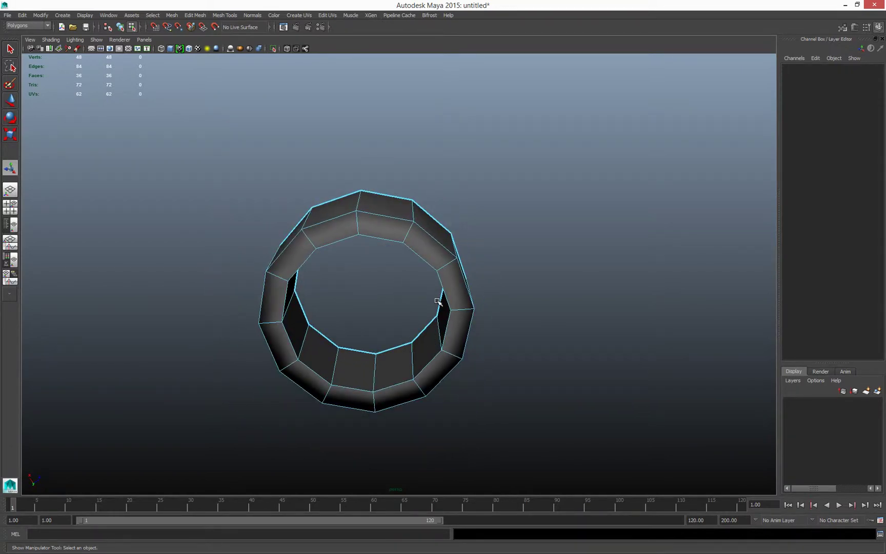
alt+drag(438, 301, 409, 287)
alt+drag(459, 312, 384, 251)
click(382, 251)
double_click(414, 250)
key(Delete)
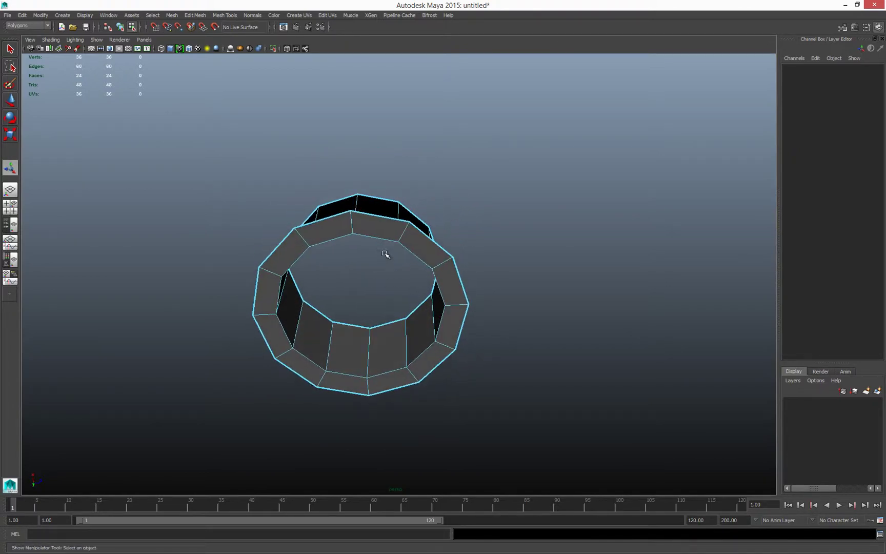
click(382, 227)
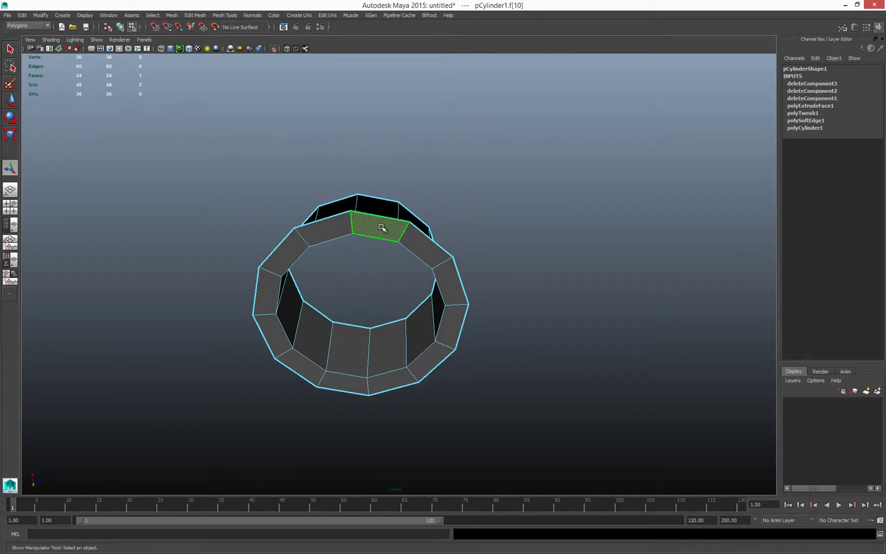
shift+double_click(342, 224)
alt+drag(388, 288, 416, 257)
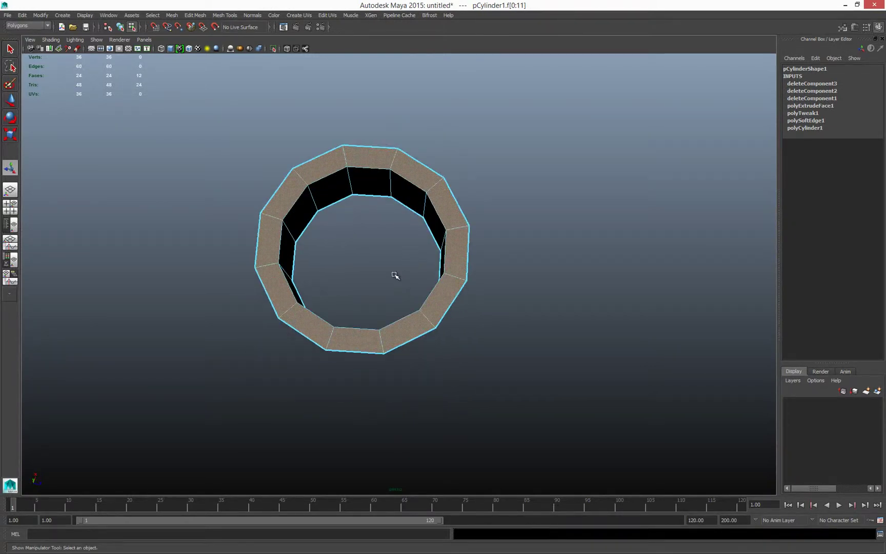
alt+middle_drag(389, 260, 390, 276)
key(ctrl+z)
alt+drag(378, 255, 374, 290)
click(374, 290)
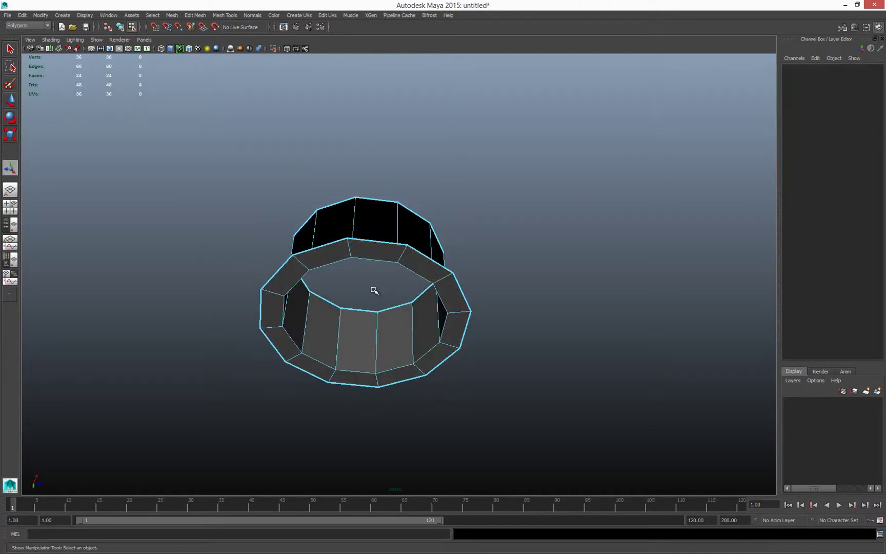
double_click(384, 243)
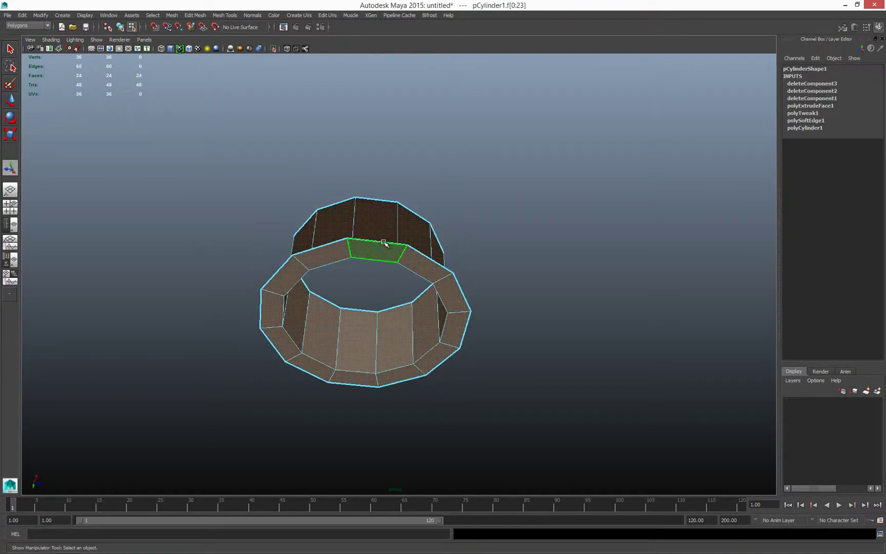
Step: Switch to edge selection, select one outer edge of the top ring, and show the grid
key(F10)
click(382, 241)
click(384, 245)
alt+drag(386, 251, 379, 202)
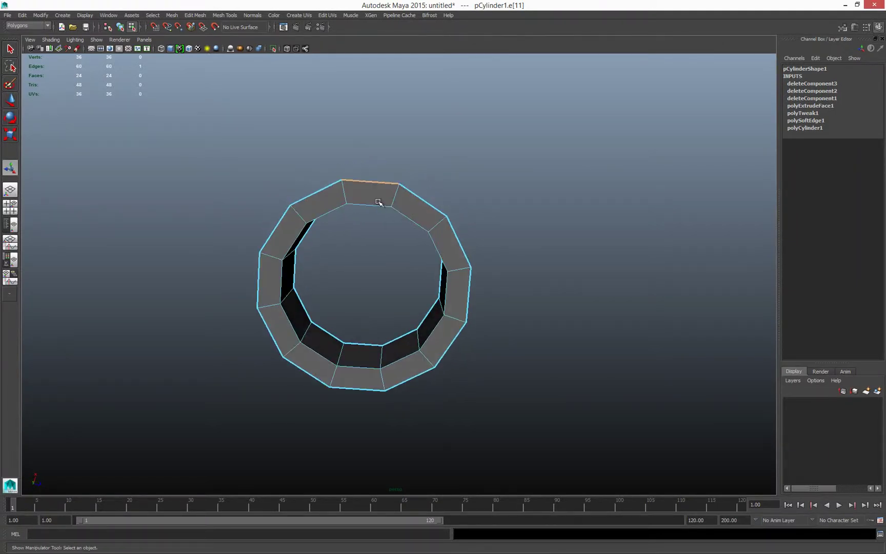
click(91, 49)
alt+drag(391, 207, 385, 258)
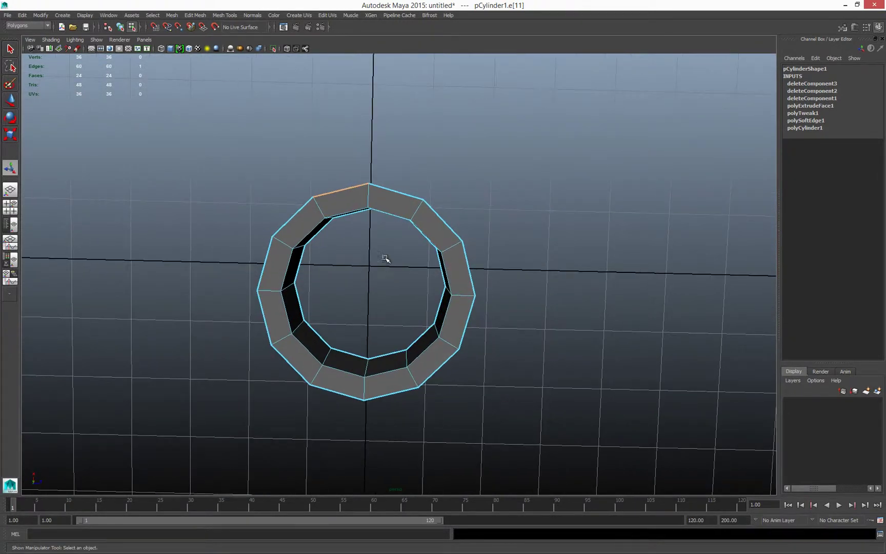
Step: Add the three neighbouring outer edges to the selection and scale the four edges flat into one straight side
shift+click(394, 193)
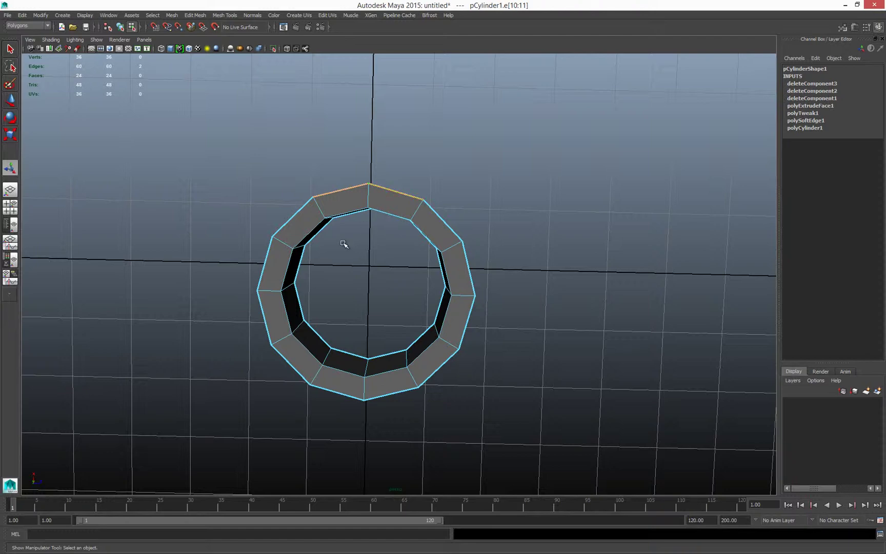
shift+click(292, 220)
shift+click(435, 227)
alt+drag(385, 219, 399, 247)
key(w)
mouse_move(367, 172)
mouse_down()
mouse_move(369, 139)
mouse_move(369, 165)
mouse_move(377, 161)
mouse_up()
key(r)
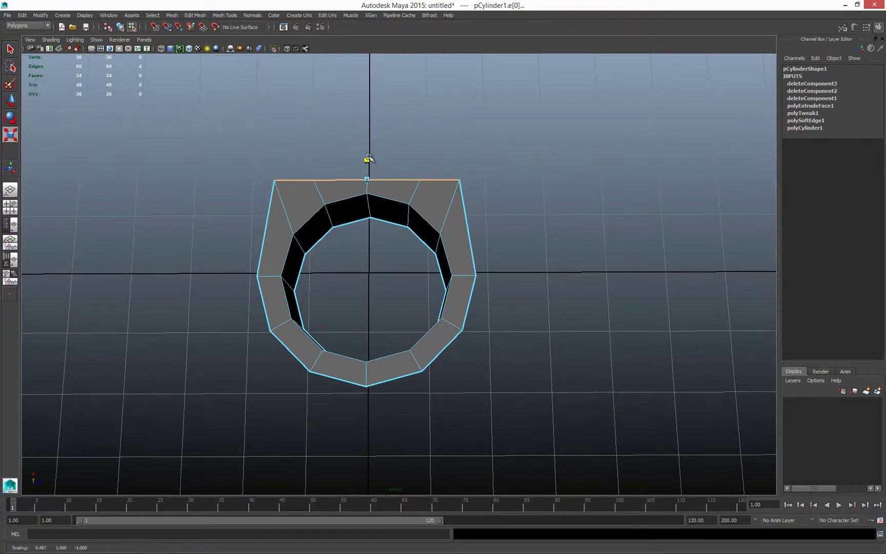
Step: Select the four outer edges of the top ring opposite the straightened side
alt+drag(383, 217, 435, 253)
click(449, 236)
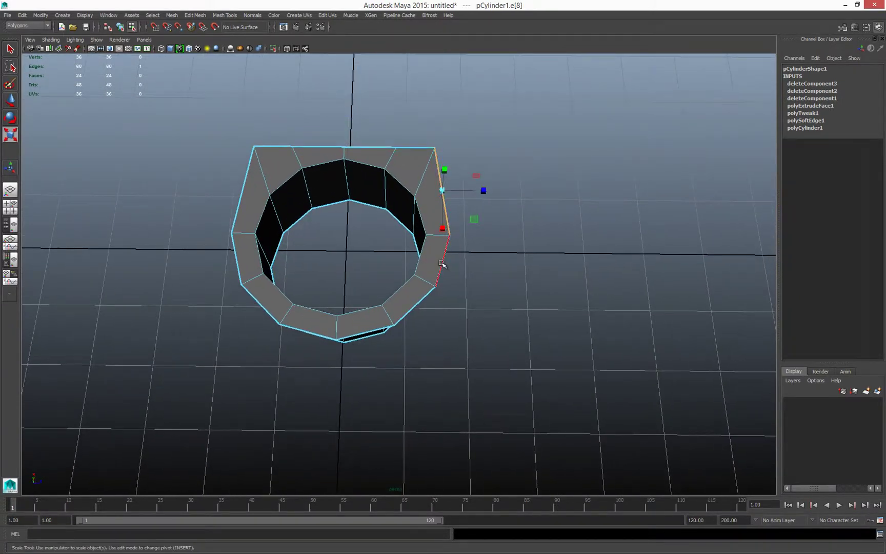
shift+click(440, 279)
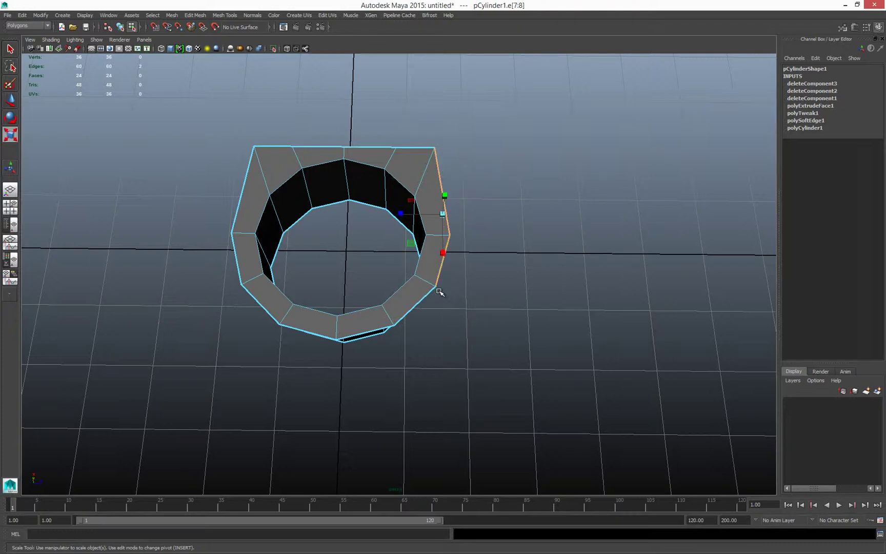
click(413, 309)
shift+click(361, 336)
shift+click(300, 329)
shift+click(267, 310)
mouse_move(400, 340)
alt+mouse_down()
mouse_move(379, 324)
mouse_move(380, 305)
mouse_move(419, 312)
mouse_move(418, 350)
mouse_move(415, 342)
alt+mouse_up()
shift+click(370, 290)
key(alt+a)
key(alt+a)
key(alt+a)
key(alt+a)
key(alt+a)
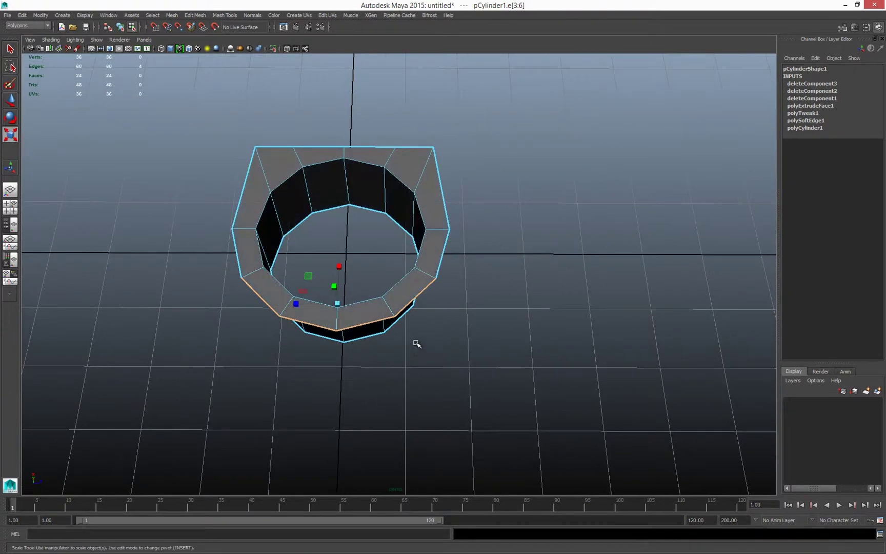
key(alt+a)
click(286, 48)
click(286, 48)
click(286, 48)
click(286, 48)
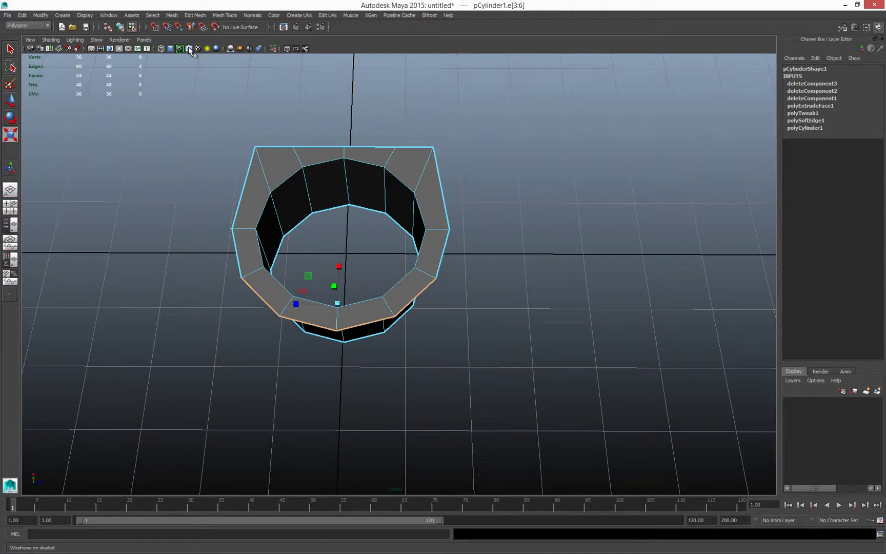
mouse_move(198, 63)
alt+mouse_down()
mouse_move(375, 220)
mouse_move(364, 232)
mouse_move(360, 273)
mouse_move(348, 280)
alt+mouse_up()
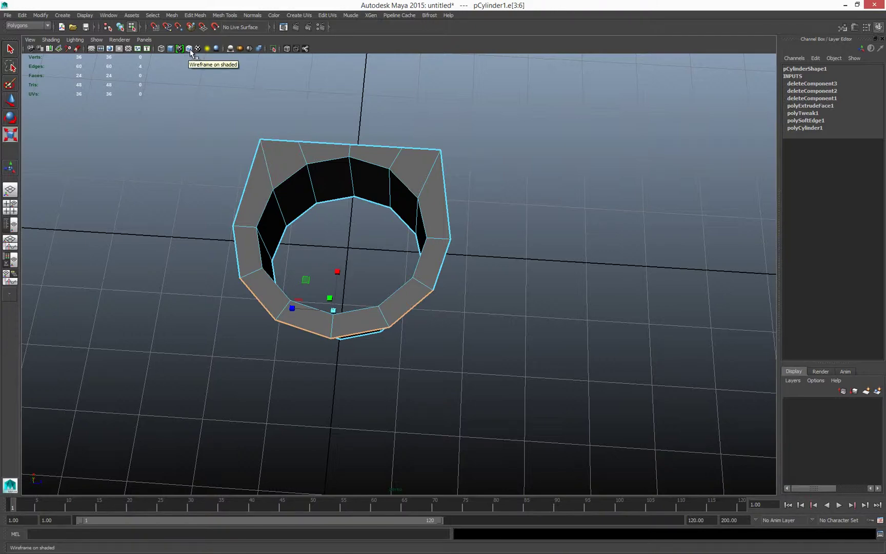
Step: Scale the four selected outer edges flat into a second straight side and line it up opposite the first
alt+drag(405, 261, 445, 256)
key(w)
Step: Scale each of the two remaining pairs of outer side edges flat, making the ring's outer outline square
click(444, 256)
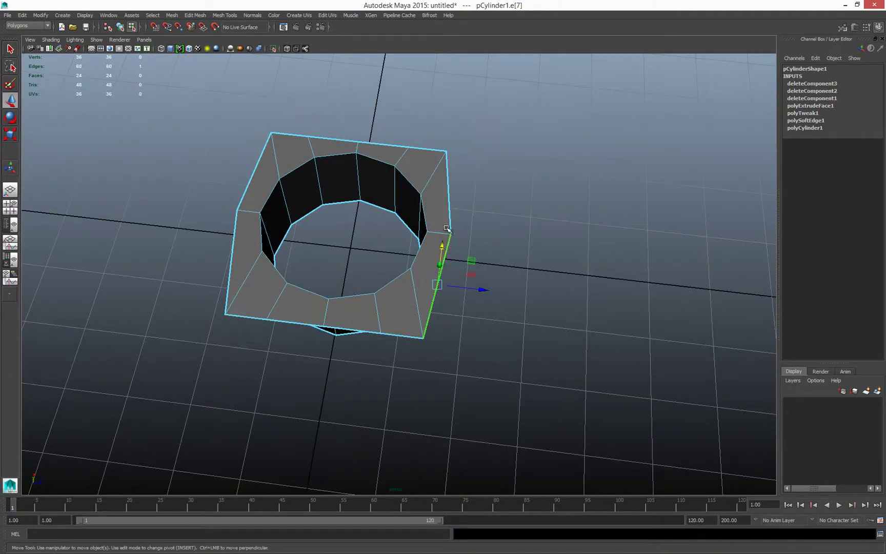
shift+click(449, 214)
key(r)
drag(402, 235, 431, 236)
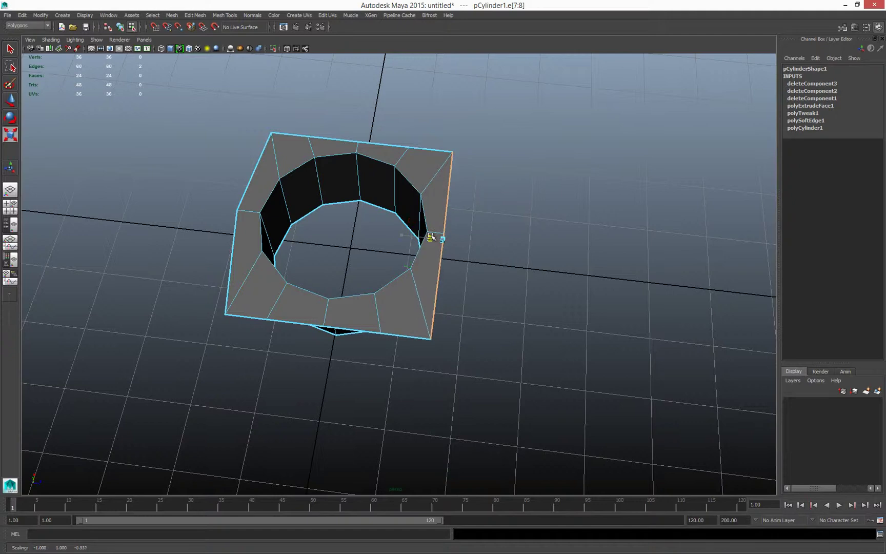
click(255, 172)
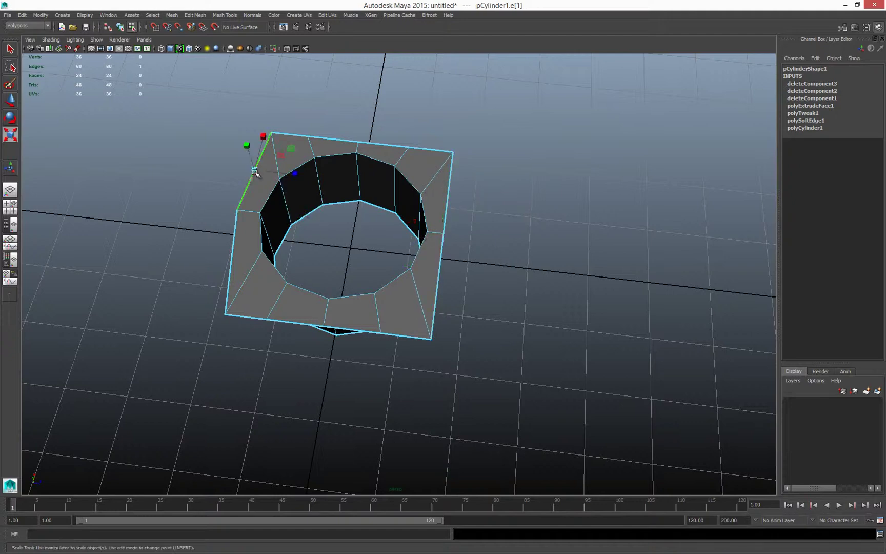
shift+click(234, 244)
mouse_move(284, 222)
mouse_down()
mouse_move(219, 210)
mouse_move(291, 224)
mouse_up()
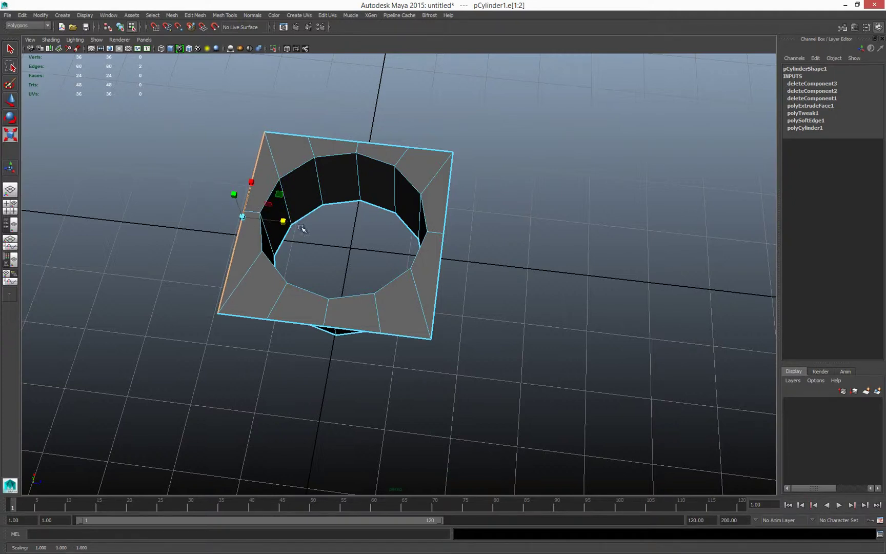
Step: Select the four edges of the first straightened side and move them slightly outward
key(w)
mouse_move(373, 245)
alt+mouse_down()
mouse_move(349, 267)
mouse_move(357, 255)
alt+mouse_up()
alt+drag(381, 190, 482, 146)
click(491, 127)
shift+click(500, 172)
shift+click(505, 205)
shift+click(517, 253)
drag(548, 179, 559, 178)
alt+drag(498, 231, 400, 251)
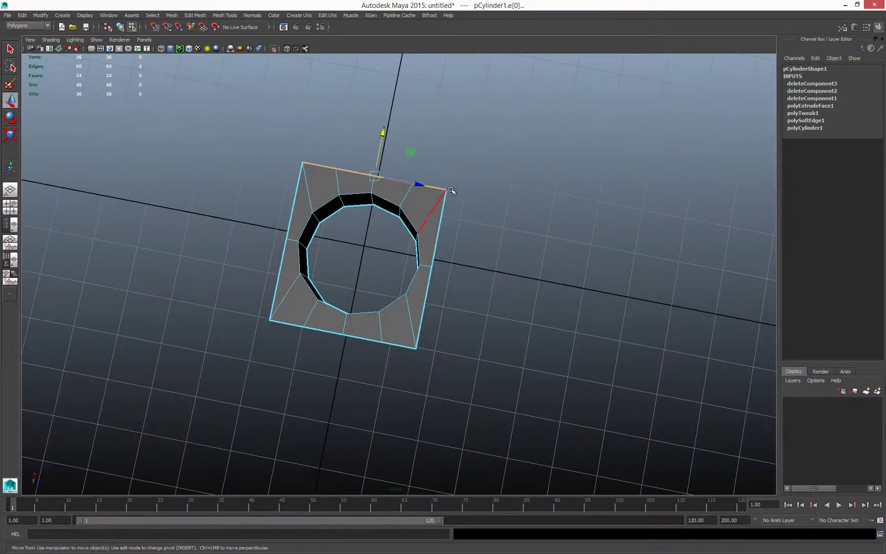
Step: Return to object mode and draw a wide, flat polygon cube as a slab around the ring
key(F8)
click(482, 263)
alt+drag(463, 297, 472, 290)
shift+right_drag(479, 283, 482, 313)
scroll(381, 293, down, 3)
drag(278, 198, 474, 301)
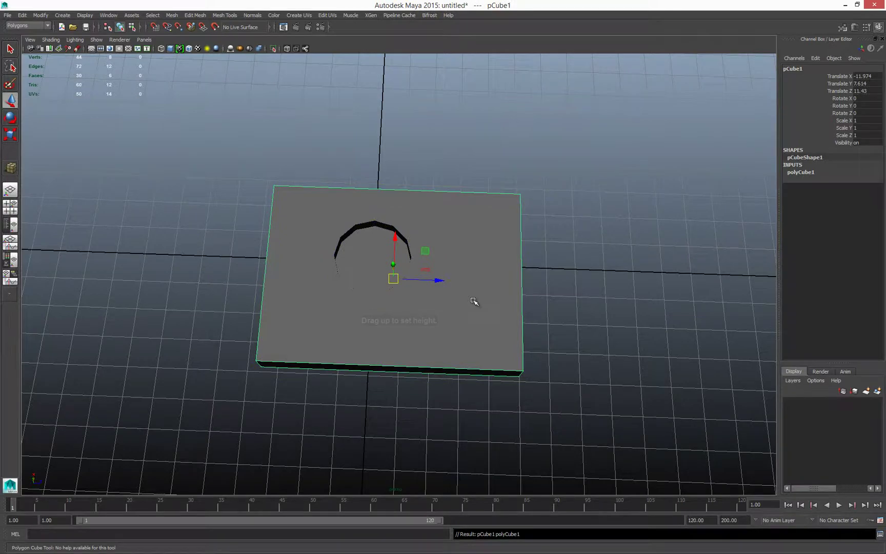
Step: Move the square-edged ring to about X -14.4, Y 4.8, Z 13.5, level with the slab's top face
key(w)
click(407, 298)
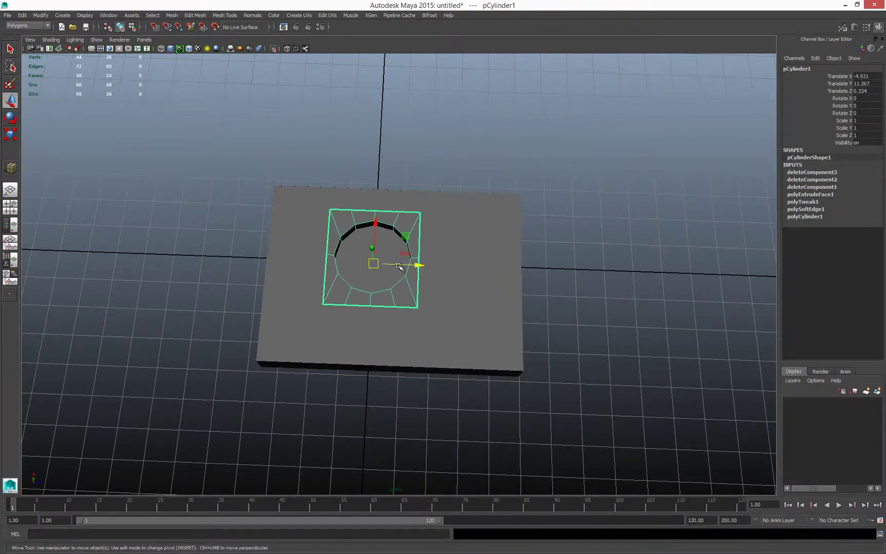
drag(404, 237, 445, 272)
scroll(474, 269, up, 2)
Step: Select the slab and turn on wireframe-on-shaded display to show the ring's edges on its top face
click(524, 265)
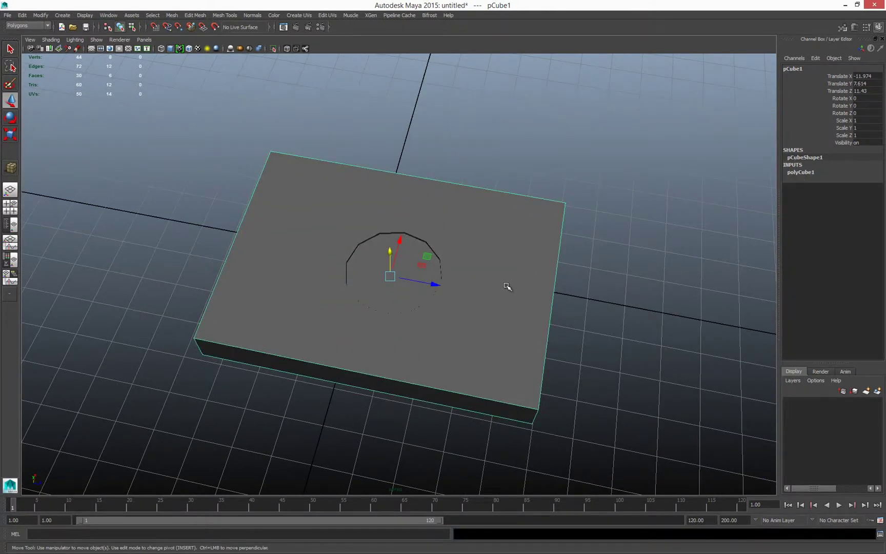
scroll(517, 283, up, 2)
alt+drag(525, 284, 511, 263)
scroll(513, 287, up, 2)
alt+middle_drag(524, 297, 507, 258)
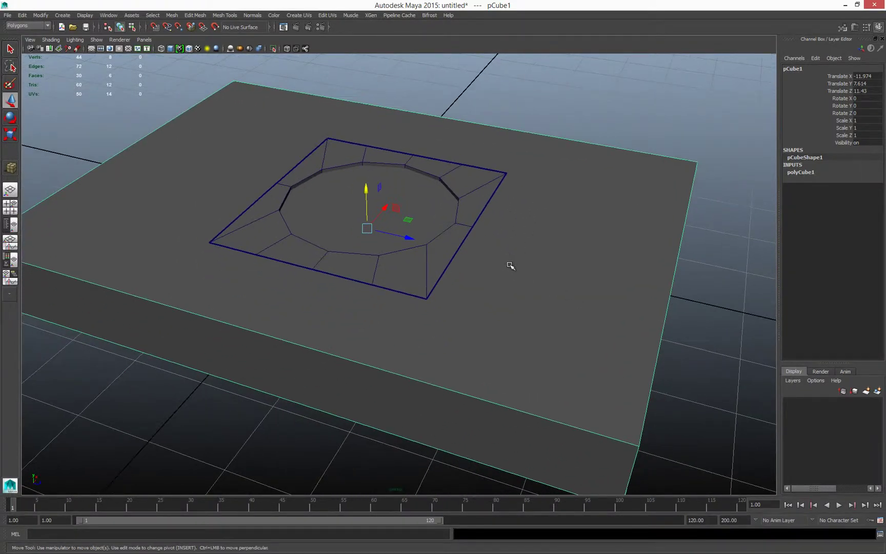
alt+drag(476, 246, 442, 254)
Step: Examine how the square ring sits in the slab's top face, selecting each object and viewing from several angles
click(442, 254)
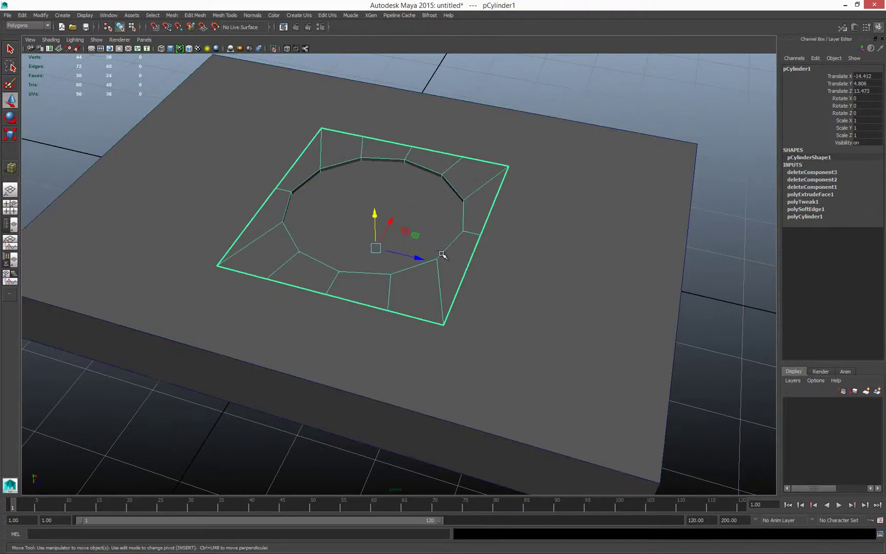
click(535, 267)
scroll(515, 260, down, 5)
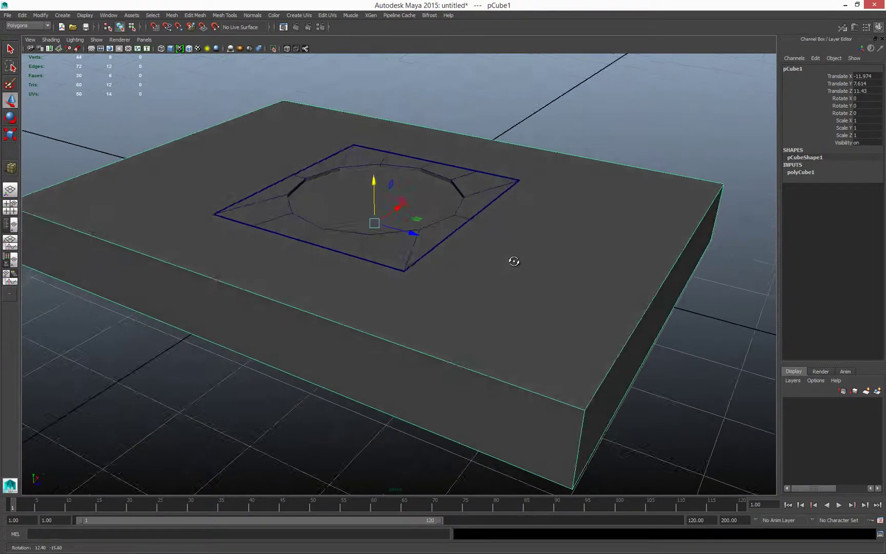
scroll(472, 256, up, 5)
click(462, 234)
alt+drag(463, 249, 494, 287)
scroll(399, 224, down, 4)
mouse_move(440, 235)
alt+mouse_down()
mouse_move(419, 214)
mouse_move(429, 225)
alt+mouse_up()
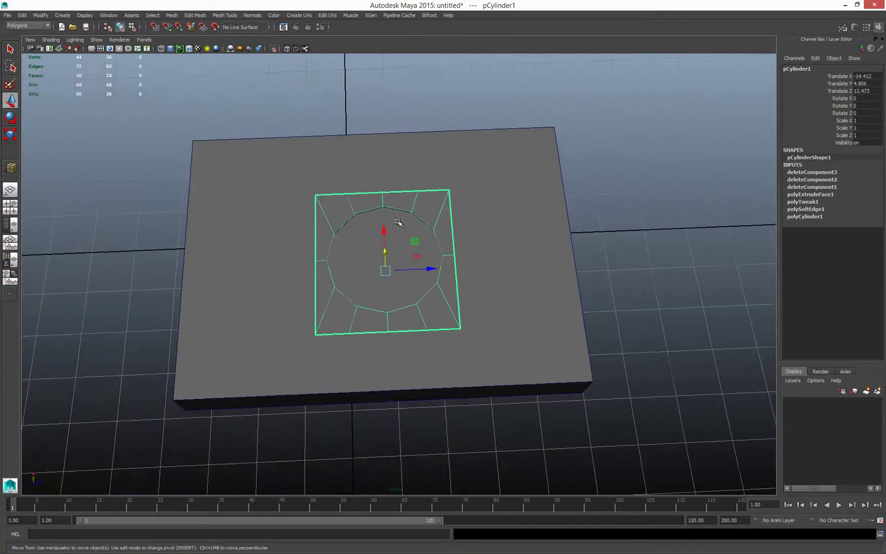
scroll(428, 224, up, 2)
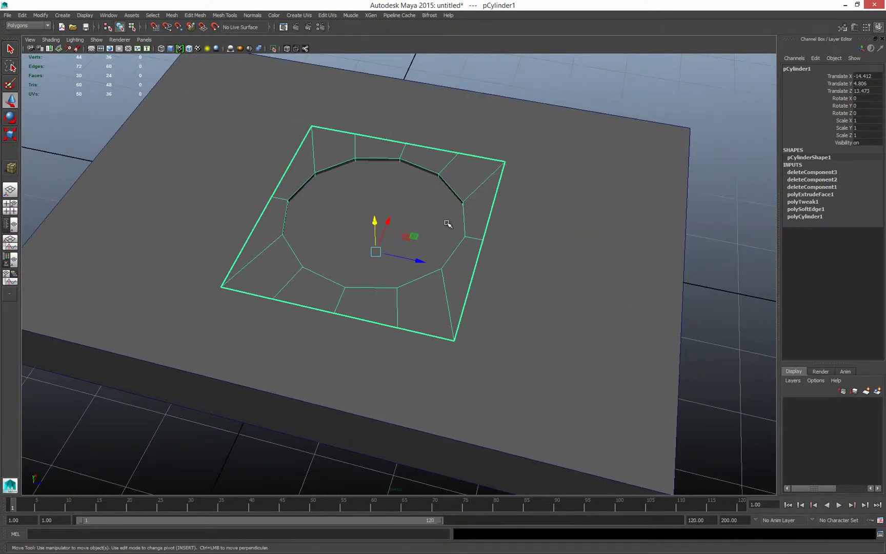
alt+drag(486, 248, 568, 267)
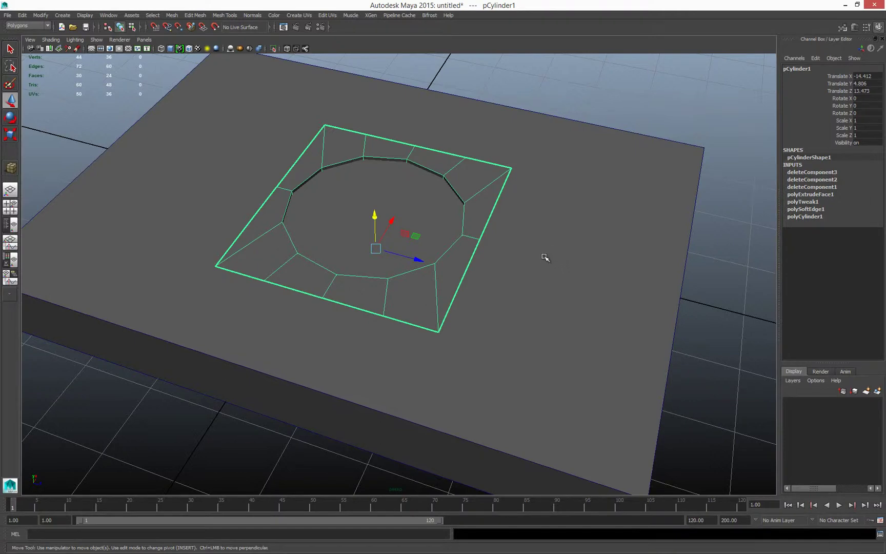
Step: Insert four edge loops in the slab with Multi-Cut, aligned with the four sides of the ring's square outline
click(544, 272)
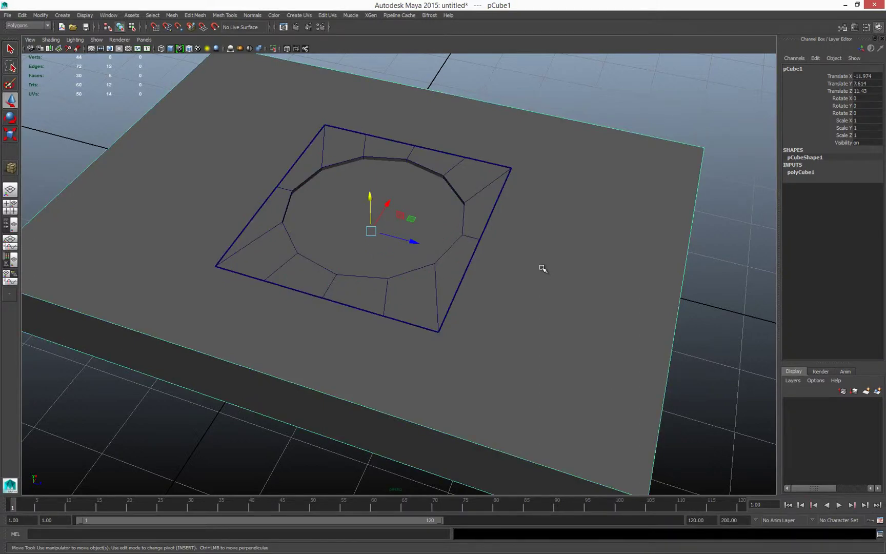
shift+right_drag(547, 269, 502, 269)
scroll(505, 293, down, 3)
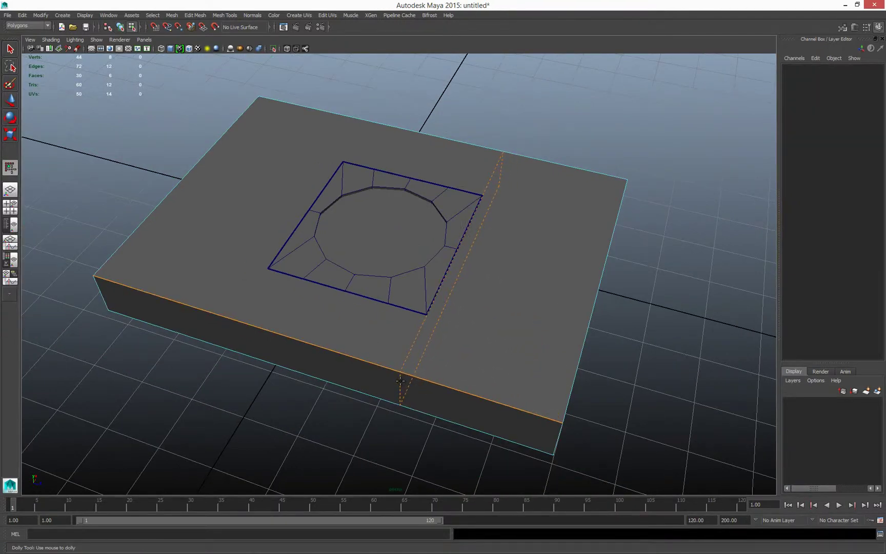
key(Return)
key(Return)
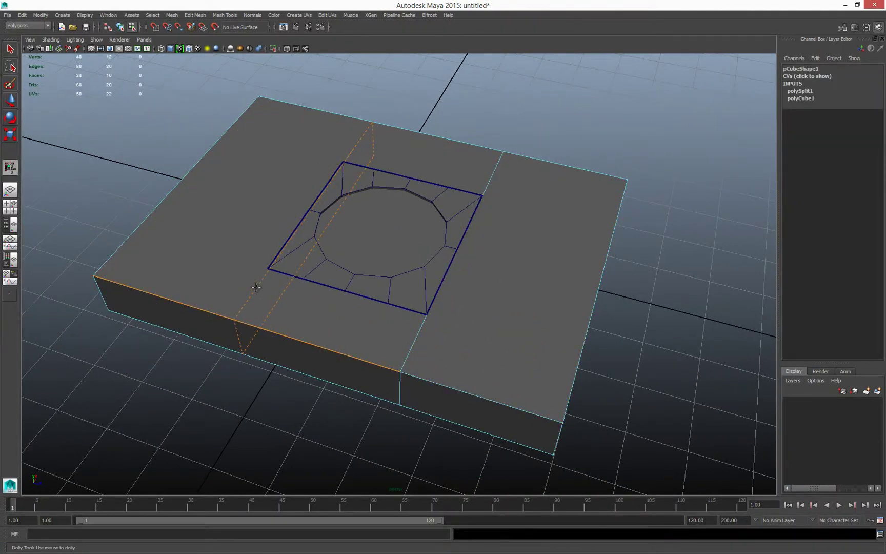
click(485, 195)
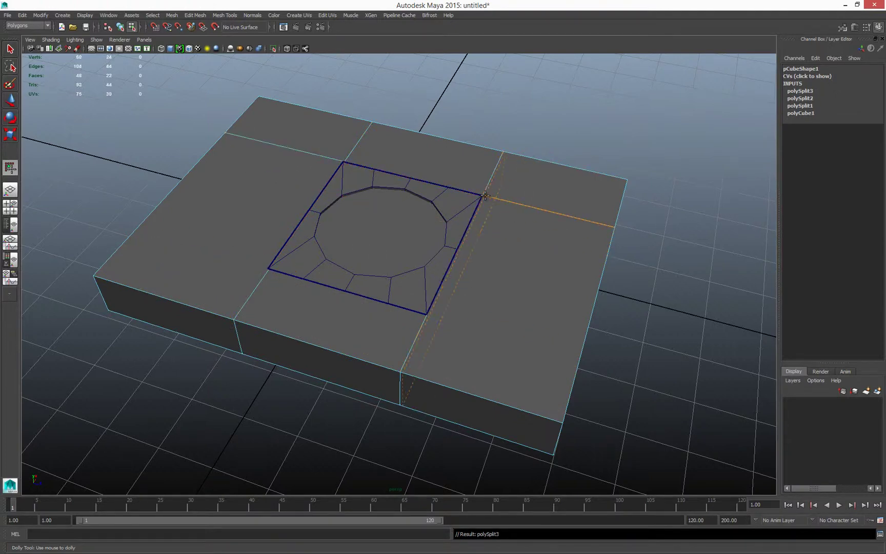
ctrl+click(432, 317)
Step: Discard the stray cut points and insert three parallel edge loops in the slab through the ring's edge division points
alt+drag(457, 324, 430, 322)
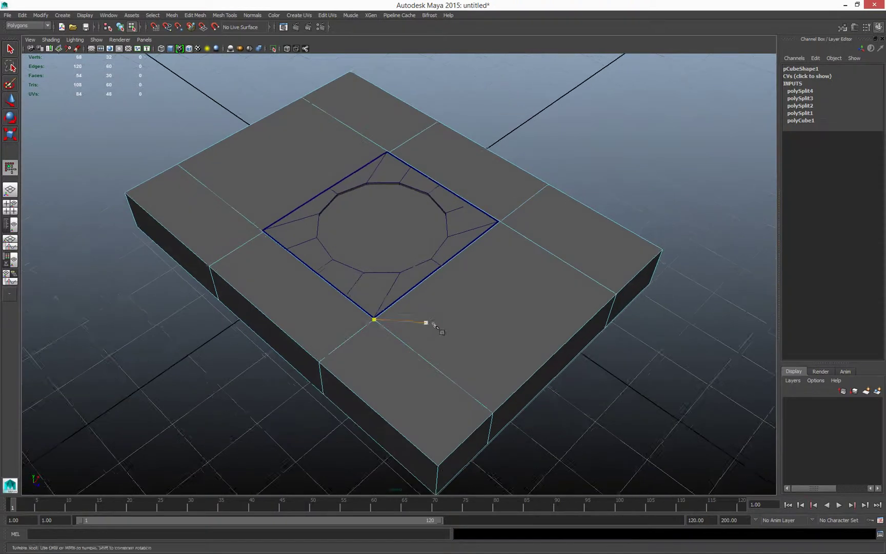
scroll(429, 322, up, 3)
alt+drag(429, 253, 464, 272)
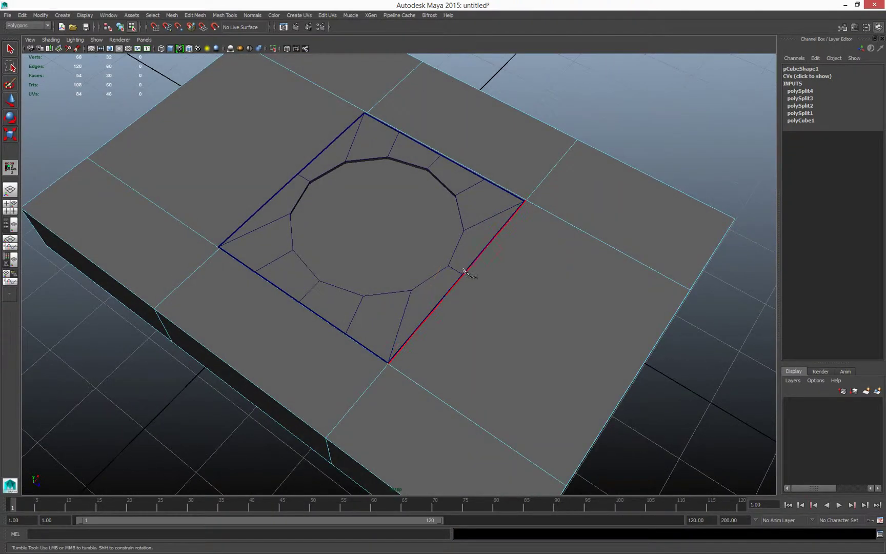
click(486, 267)
key(BackSpace)
key(ctrl)
ctrl+click(483, 179)
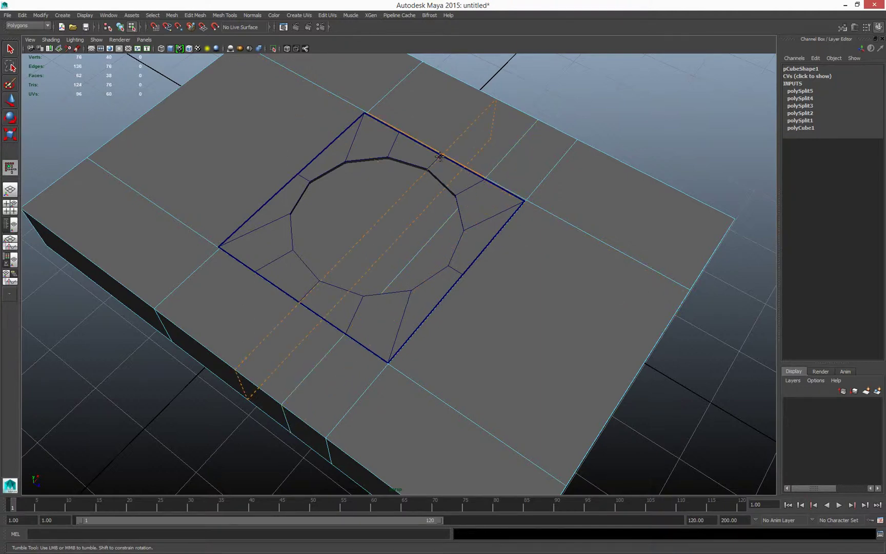
ctrl+click(440, 157)
ctrl+click(396, 135)
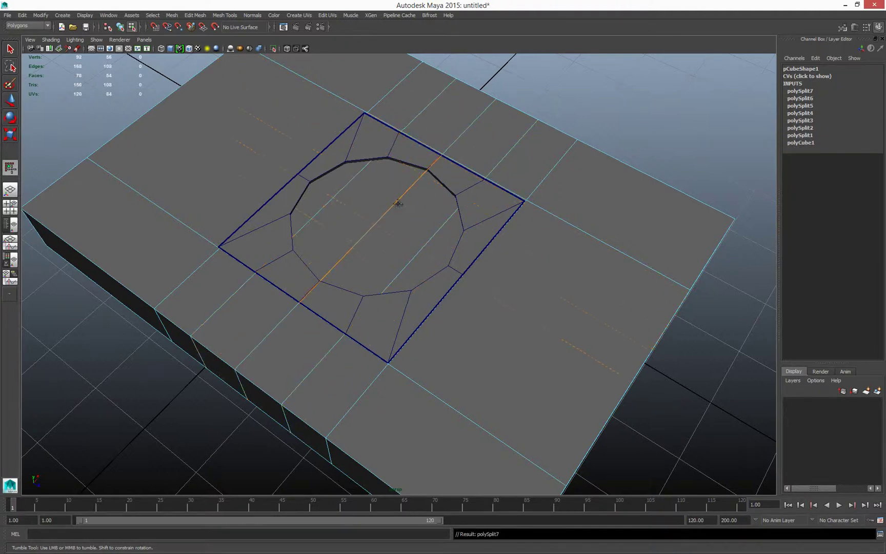
Step: Insert a perpendicular edge loop across the slab through the ring's middle division points, and return to object selection with the Move tool
ctrl+click(295, 171)
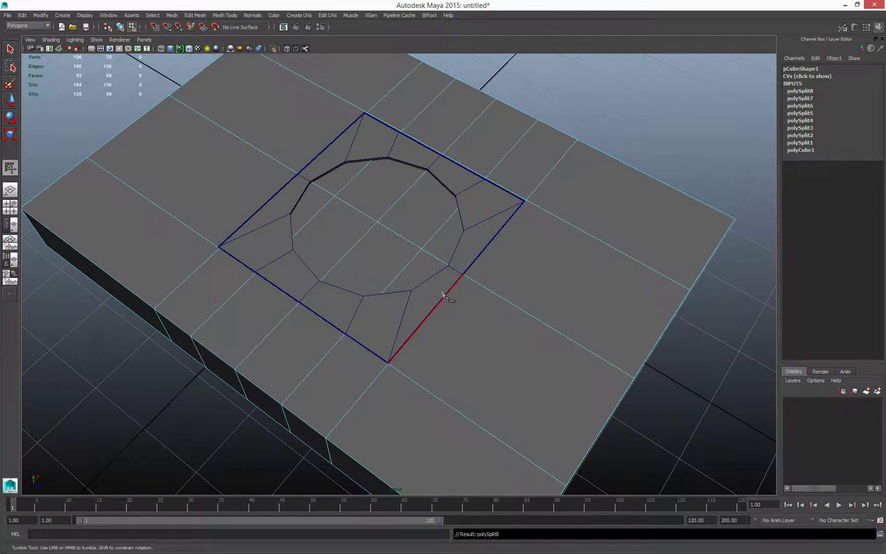
alt+drag(444, 271, 463, 273)
alt+right_drag(359, 365, 370, 383)
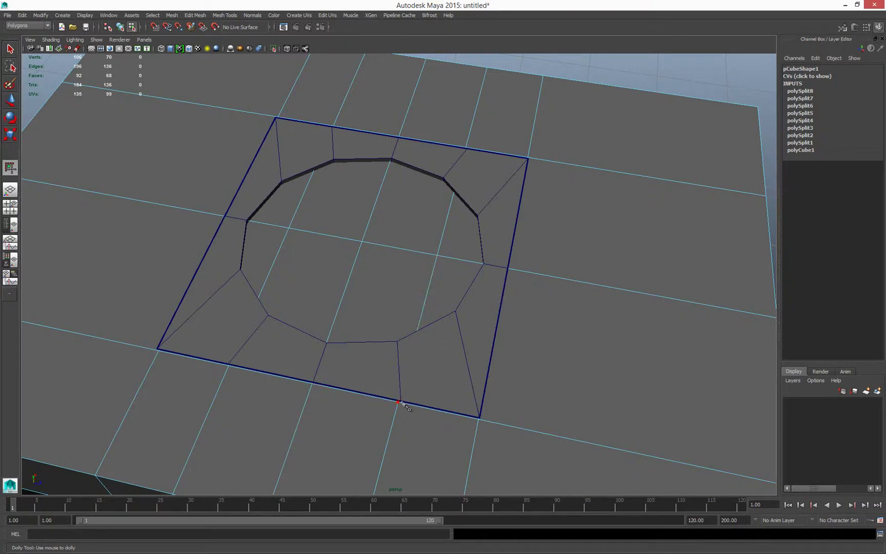
alt+drag(504, 349, 478, 297)
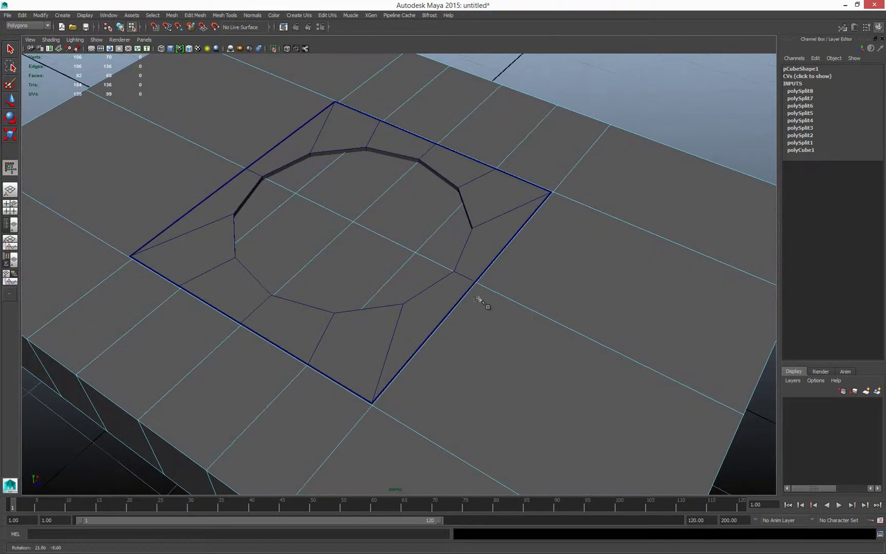
key(w)
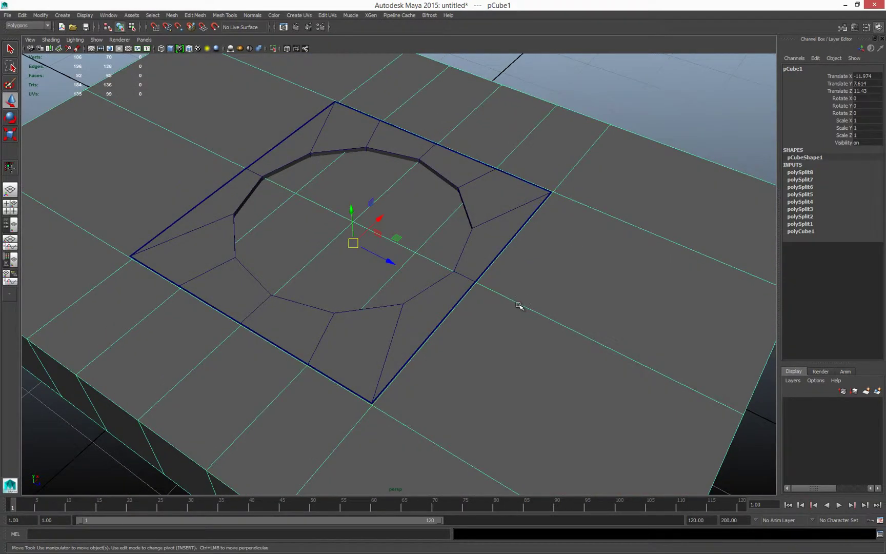
Step: Examine closely how the slab's edge loops line up with the ring's square border and division points
alt+middle_drag(505, 304, 530, 302)
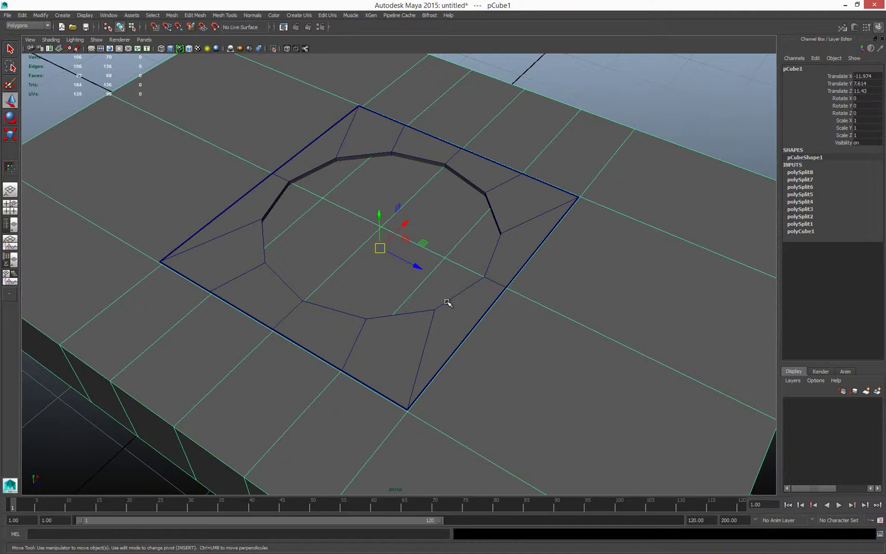
alt+middle_drag(485, 302, 486, 266)
scroll(486, 314, up, 1)
alt+middle_drag(386, 372, 396, 293)
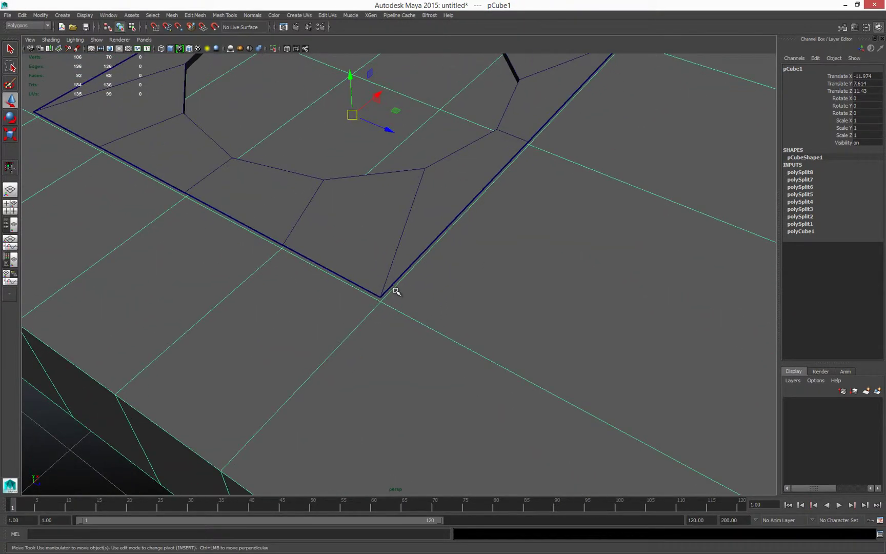
scroll(397, 307, down, 3)
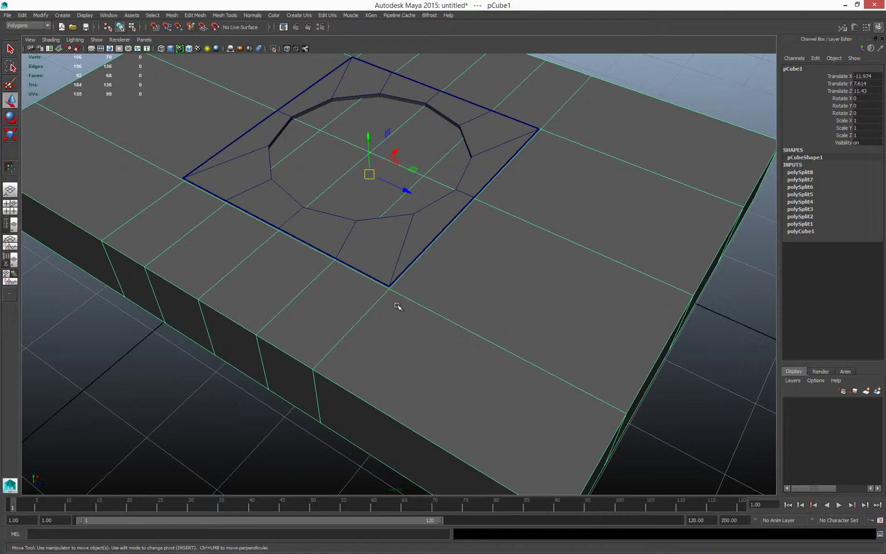
scroll(402, 302, down, 3)
scroll(407, 315, up, 4)
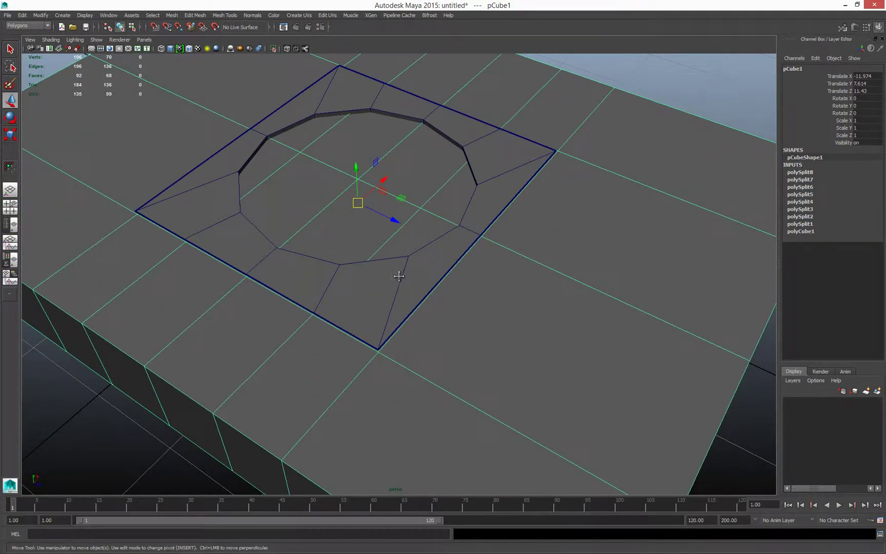
alt+middle_drag(399, 276, 407, 312)
mouse_move(482, 289)
alt+mouse_down()
mouse_move(481, 299)
mouse_move(482, 277)
mouse_move(475, 298)
alt+mouse_up()
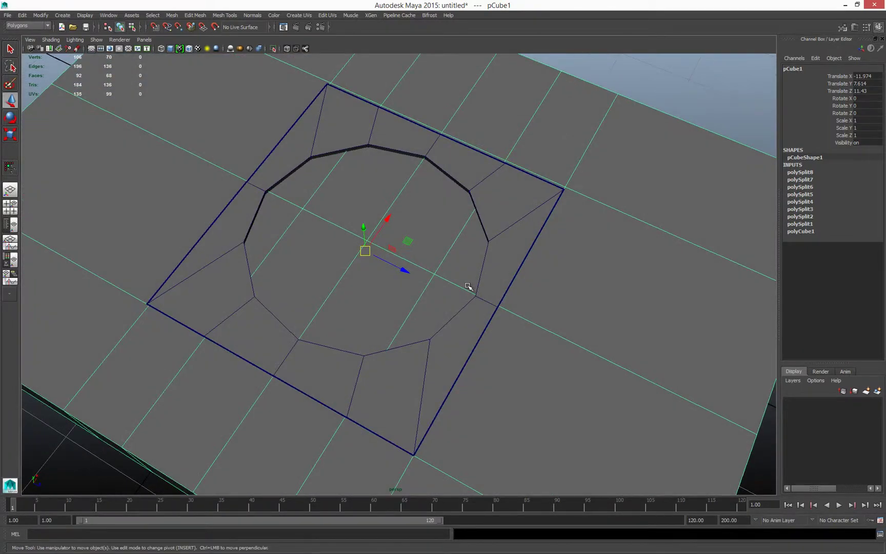
Step: Select the eight top faces of the slab lying inside the ring's square outline and delete them
key(F11)
click(420, 241)
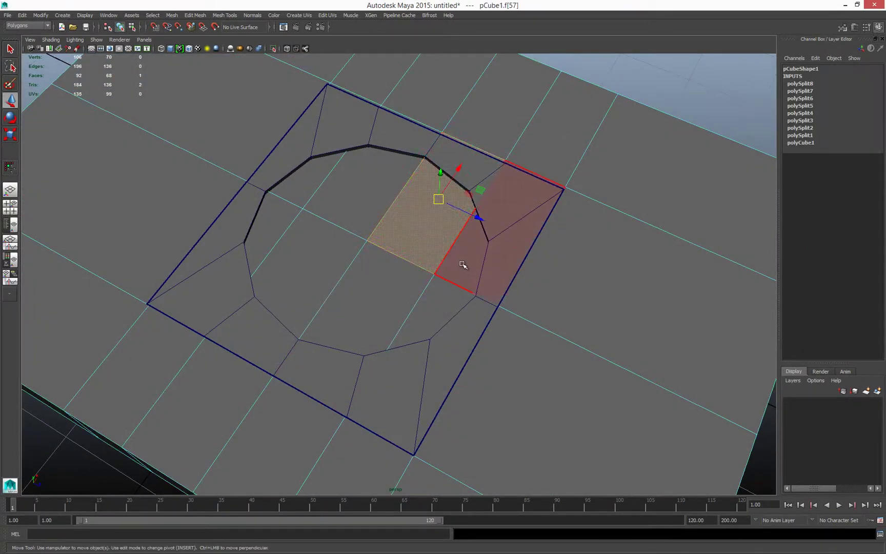
shift+click(463, 265)
shift+click(442, 303)
shift+click(394, 300)
shift+click(314, 263)
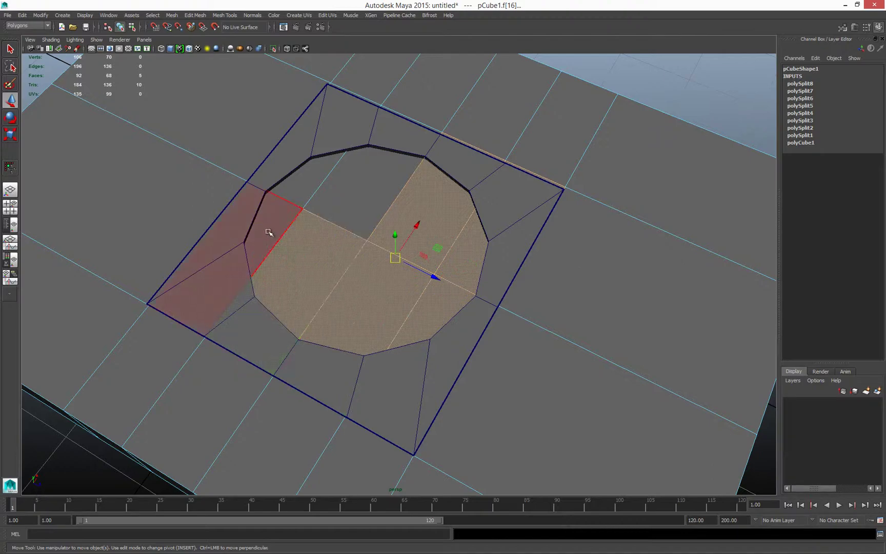
shift+click(270, 233)
shift+click(304, 197)
shift+click(343, 198)
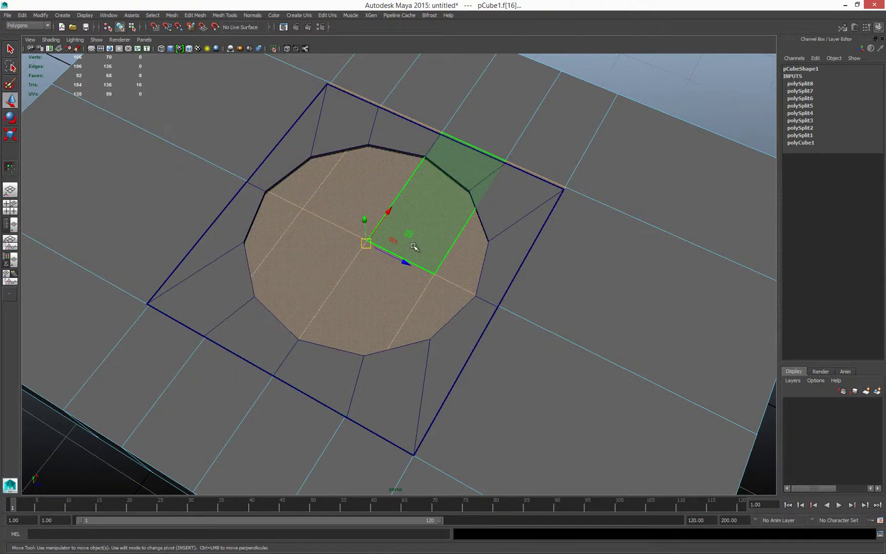
key(Delete)
Step: Inspect the opening in the slab through the ring from several angles, and leave the slab selected
alt+drag(439, 272, 572, 214)
mouse_move(519, 274)
alt+mouse_down()
mouse_move(496, 263)
mouse_move(482, 200)
mouse_move(495, 212)
mouse_move(500, 277)
mouse_move(492, 249)
mouse_move(443, 224)
mouse_move(405, 264)
alt+mouse_up()
click(490, 245)
key(alt+x)
key(F8)
drag(233, 323, 518, 277)
mouse_move(374, 248)
mouse_down()
mouse_move(374, 268)
mouse_move(403, 269)
mouse_move(416, 305)
mouse_move(461, 255)
mouse_move(461, 242)
mouse_move(420, 275)
mouse_move(415, 300)
mouse_up()
key(alt+x)
click(482, 220)
mouse_move(446, 271)
alt+mouse_down()
mouse_move(421, 257)
mouse_move(479, 266)
mouse_move(485, 277)
mouse_move(457, 280)
alt+mouse_up()
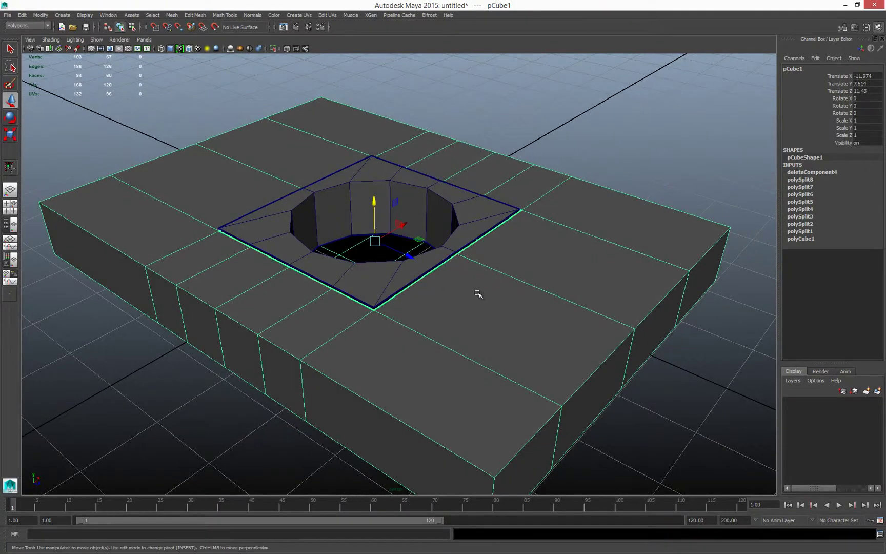
alt+drag(467, 291, 519, 307)
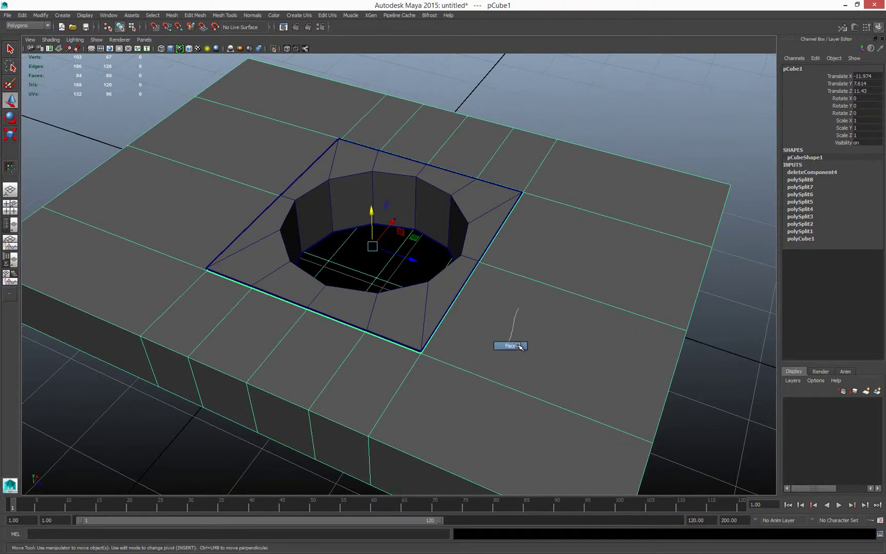
Step: Select only the slab's top faces from a side view, move them down below the ring's border, and return to object mode
right_drag(519, 311, 516, 338)
click(528, 326)
alt+drag(529, 327, 446, 241)
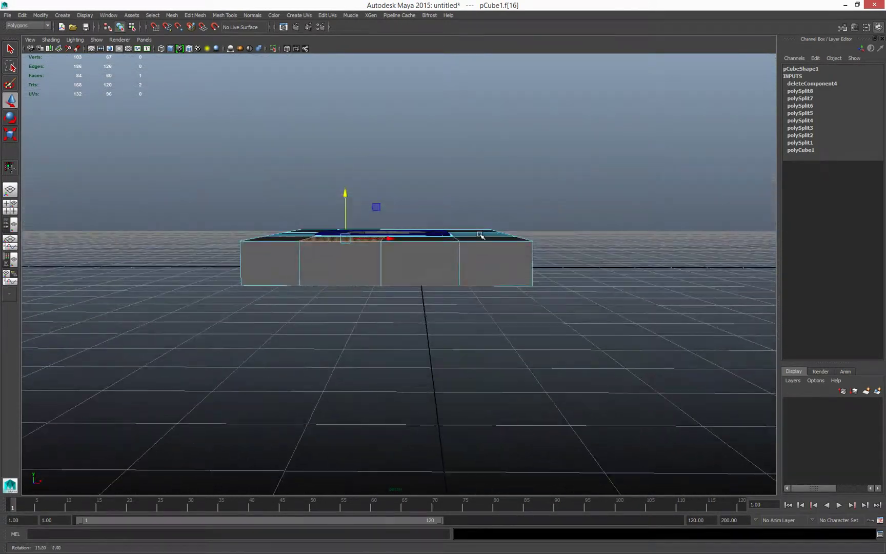
drag(209, 193, 554, 260)
ctrl+drag(209, 341, 555, 264)
alt+drag(482, 252, 443, 257)
scroll(391, 250, up, 5)
alt+drag(392, 235, 400, 227)
key(v)
drag(374, 193, 374, 196)
drag(373, 162, 387, 233)
right_drag(488, 307, 573, 244)
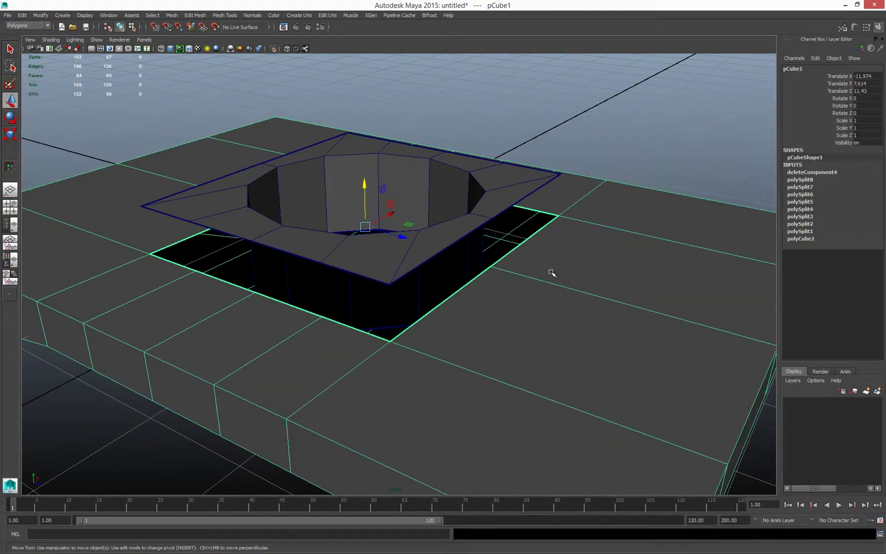
Step: Combine the slab and the ring into a single mesh
scroll(505, 253, down, 2)
scroll(492, 255, up, 1)
alt+drag(492, 255, 442, 265)
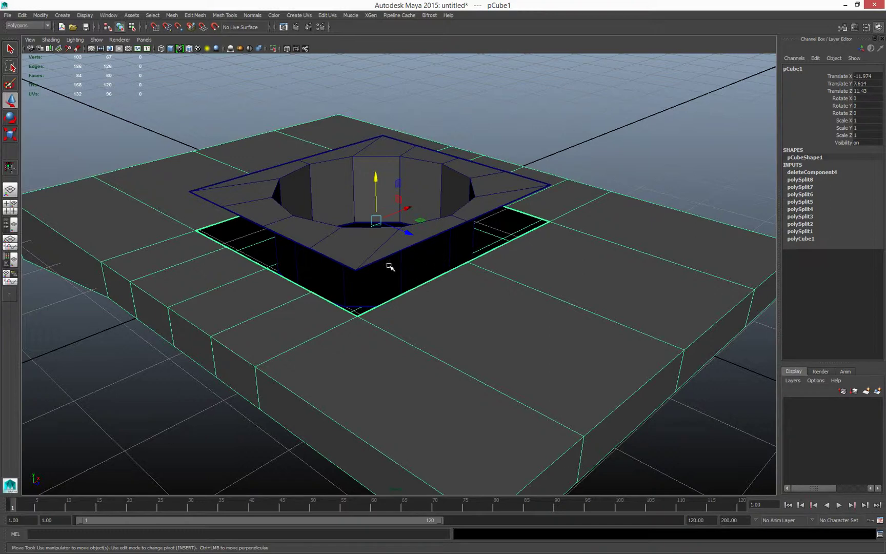
click(369, 259)
right_drag(433, 284, 398, 374)
shift+click(366, 247)
Step: Select only the slab's top edges from a low side view, leaving out its vertical edges and the ring
key(F11)
click(487, 307)
alt+drag(487, 306, 386, 249)
scroll(475, 287, down, 3)
key(4)
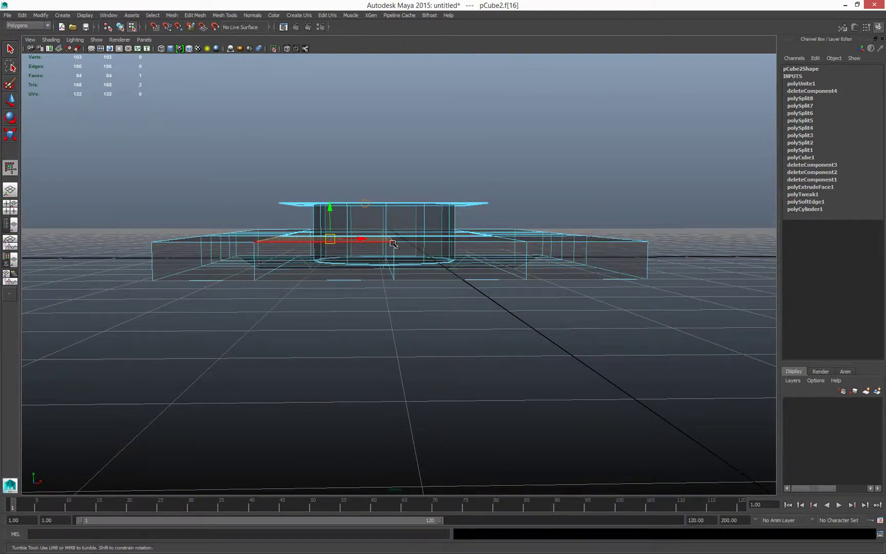
right_drag(402, 245, 402, 227)
alt+drag(390, 224, 255, 245)
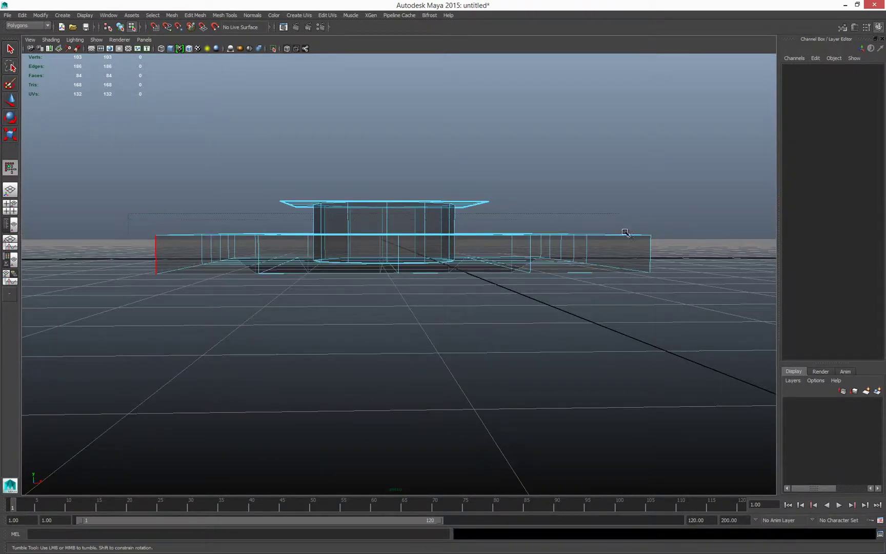
drag(669, 247, 669, 247)
drag(248, 177, 511, 216)
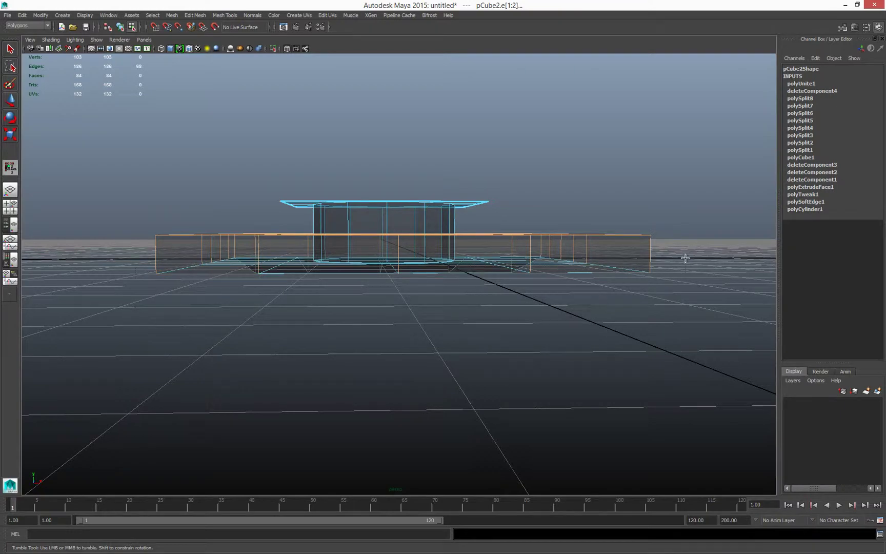
key(w)
alt+drag(410, 205, 411, 262)
scroll(411, 263, up, 3)
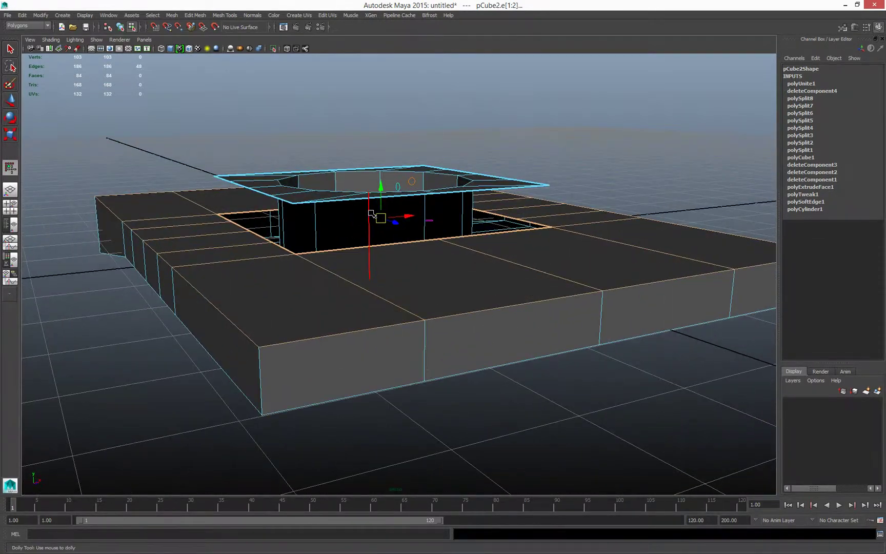
Step: Raise the selected top edges of the slab level with the ring's square border
alt+middle_drag(375, 216, 395, 241)
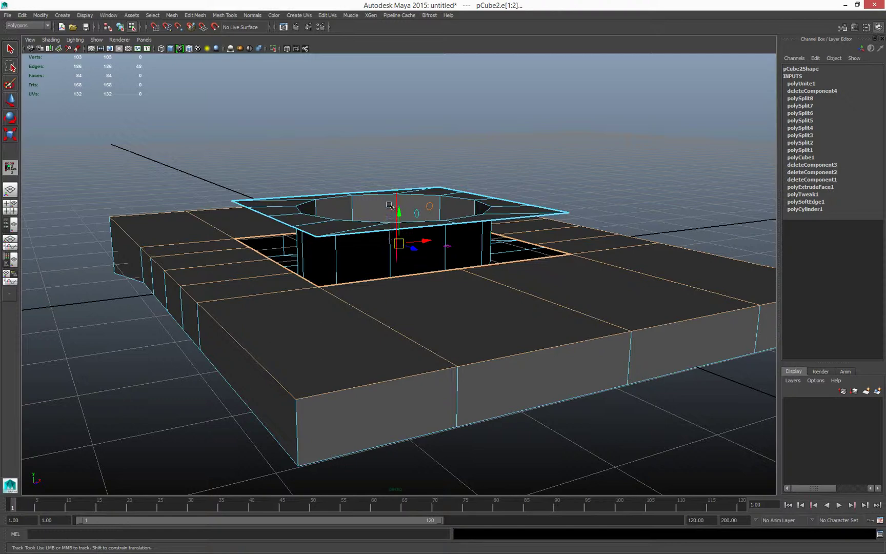
key(w)
drag(399, 199, 503, 211)
alt+drag(404, 298, 430, 224)
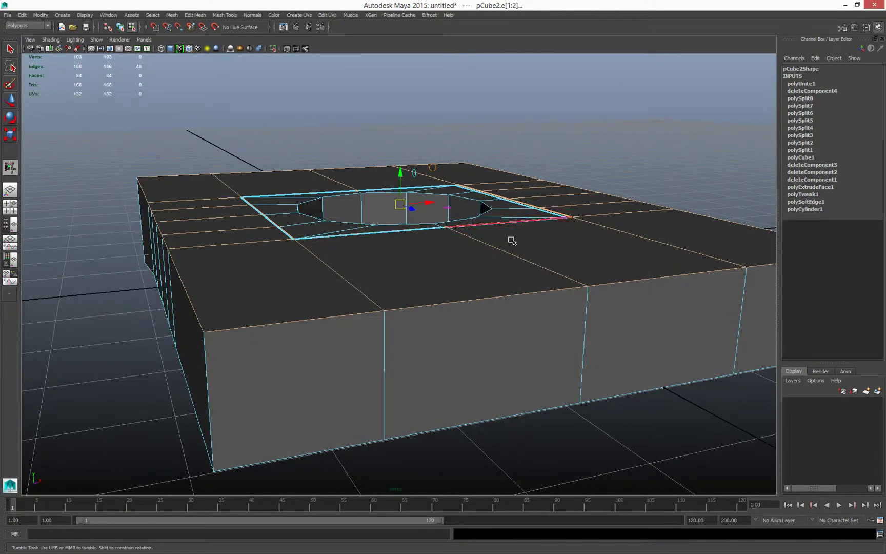
alt+drag(560, 253, 507, 249)
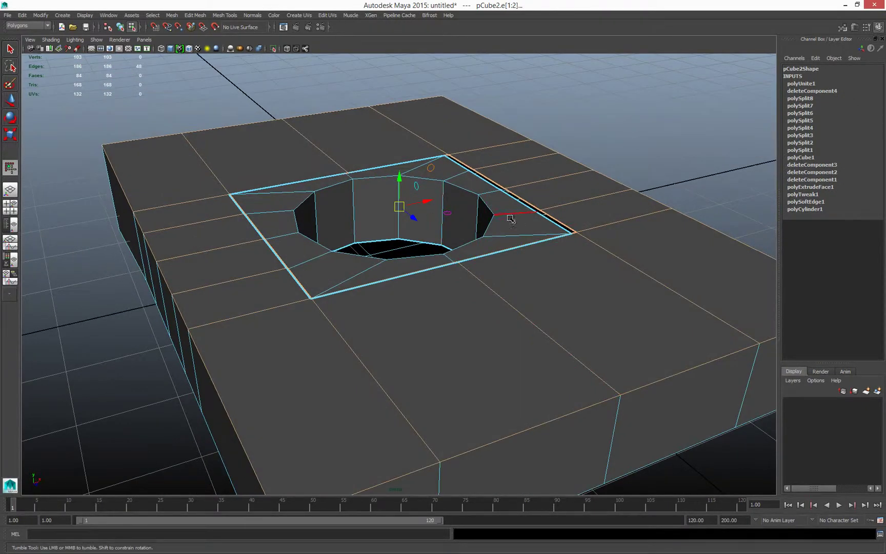
alt+drag(499, 204, 538, 265)
Step: Select the complete slab edge loop beside the gap, including its border edges, and move it against the ring's square border
click(556, 255)
scroll(539, 265, down, 3)
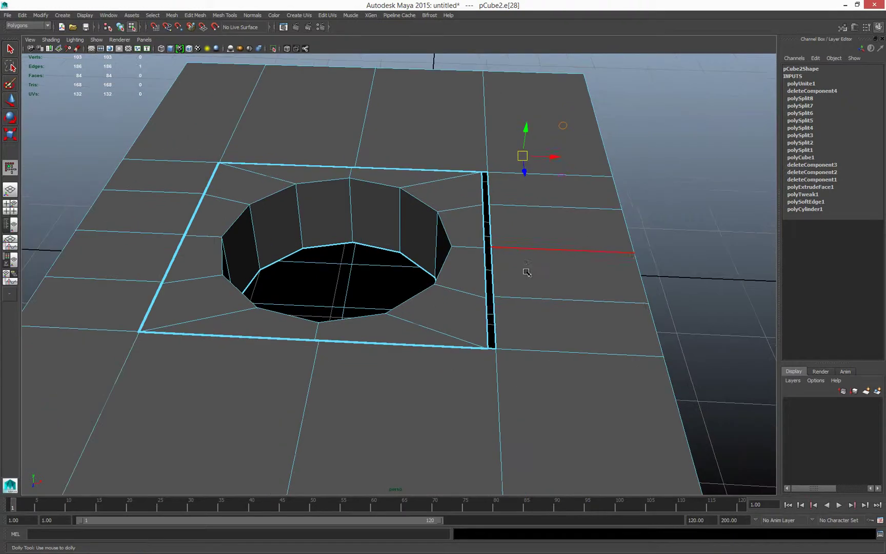
double_click(495, 366)
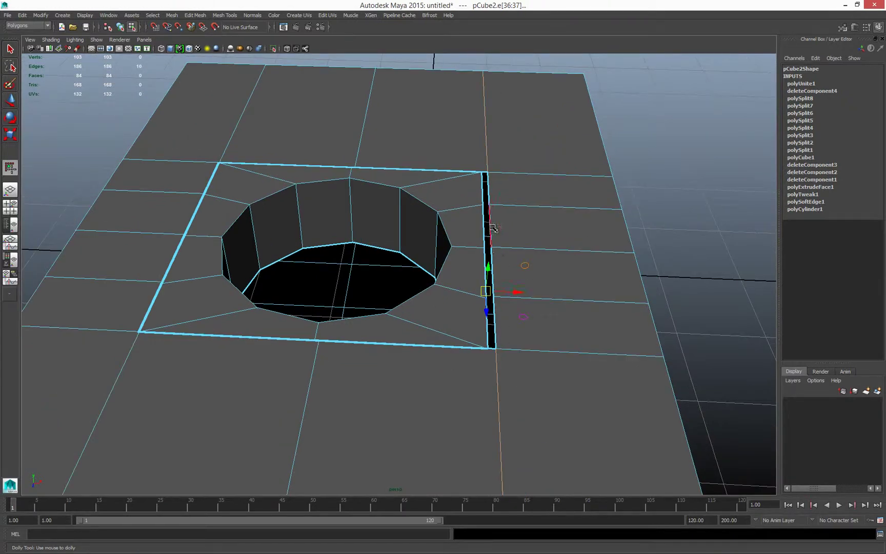
key(w)
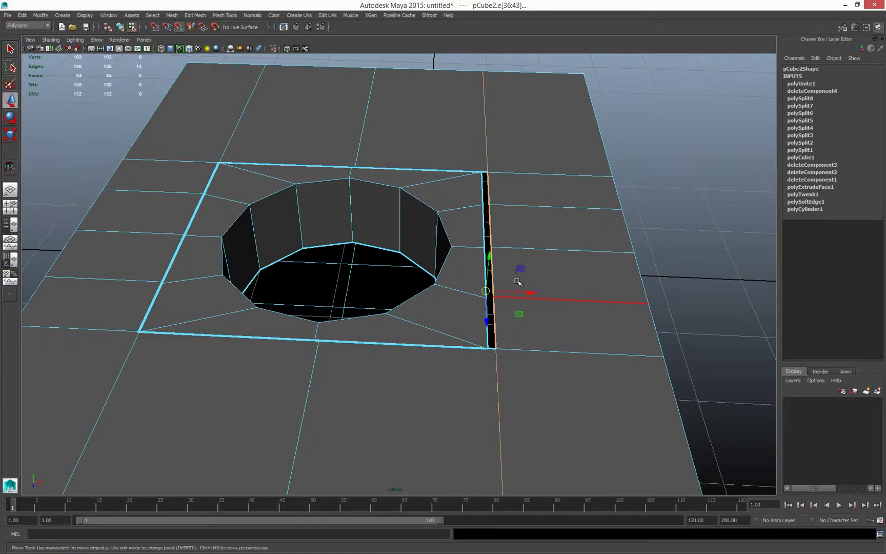
drag(517, 292, 528, 294)
alt+drag(350, 330, 394, 370)
Step: Select the slab's edge loop that runs along the adjacent side of the ring's square border
double_click(394, 370)
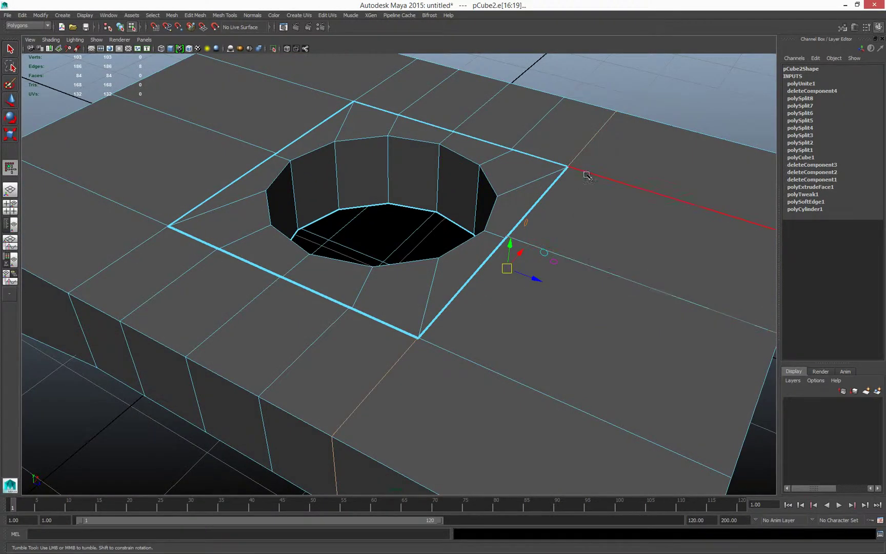
key(alt+x)
scroll(489, 267, up, 3)
key(alt+a)
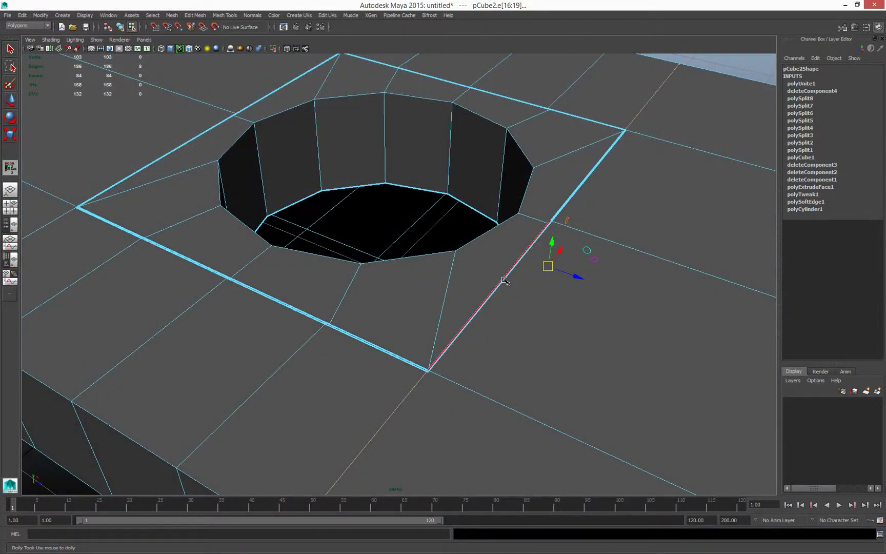
double_click(502, 278)
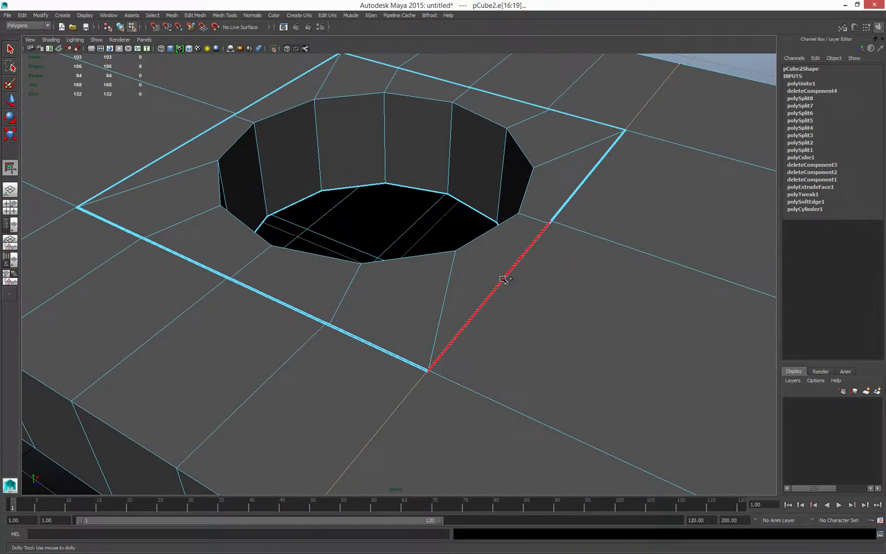
double_click(565, 209)
scroll(554, 191, down, 3)
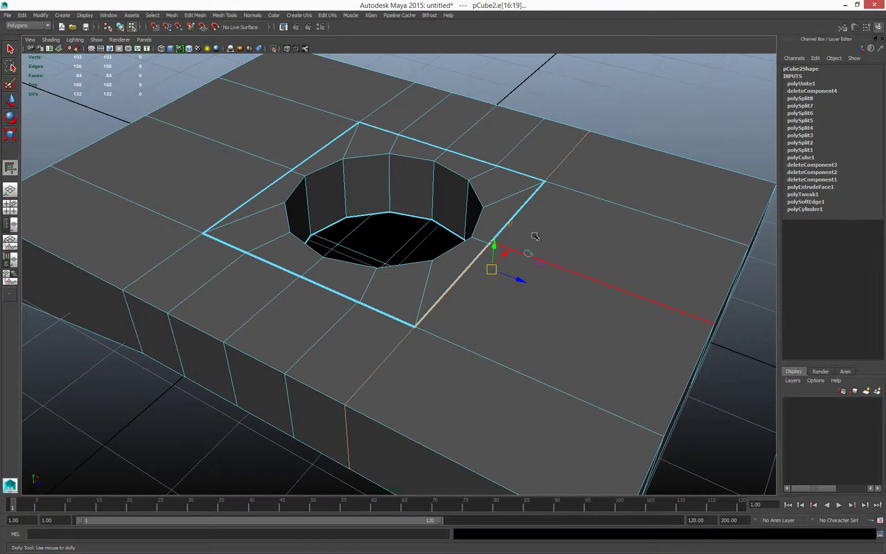
Step: Try shifting the loop away from the ring, and add the two missing border edges to the selection
drag(524, 280, 533, 285)
key(ctrl+z)
key(ctrl+z)
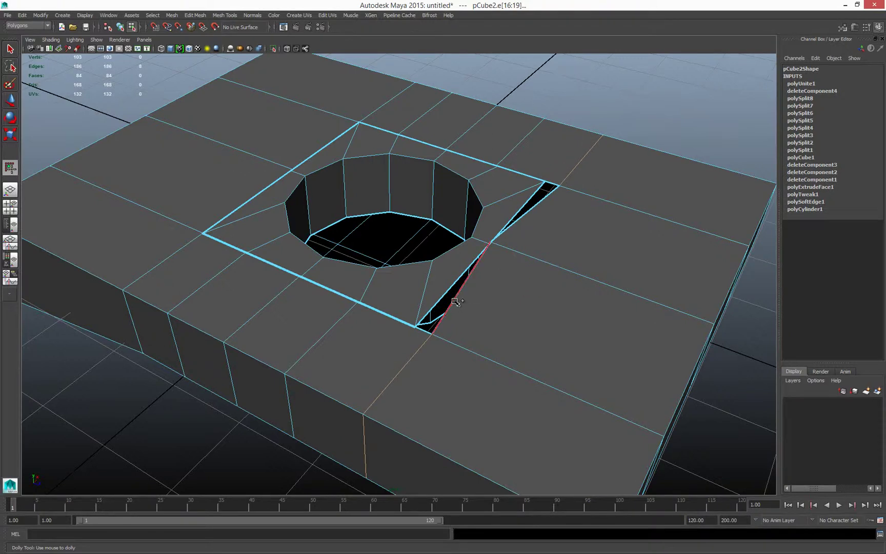
shift+click(454, 302)
shift+click(523, 226)
mouse_move(510, 300)
alt+mouse_down()
mouse_move(546, 297)
mouse_move(524, 301)
alt+mouse_up()
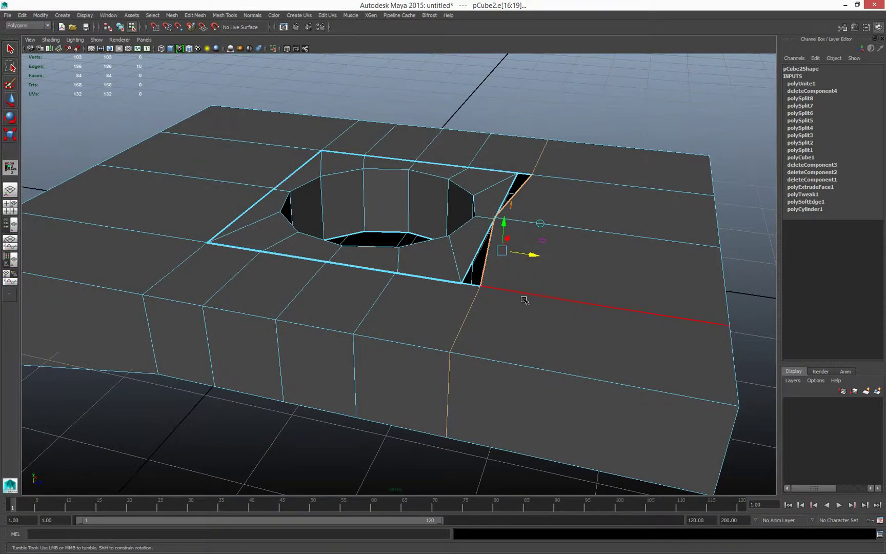
Step: Straighten the complete edge loop and move it onto the adjacent side of the ring's square border
drag(534, 254, 468, 241)
drag(531, 255, 453, 239)
drag(533, 256, 449, 239)
drag(533, 255, 470, 251)
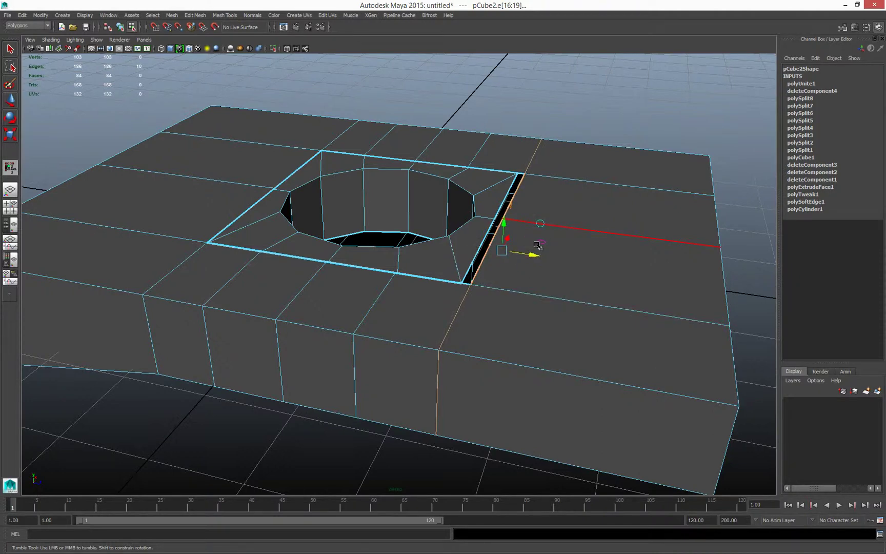
middle_drag(514, 254, 505, 254)
alt+drag(505, 254, 461, 267)
alt+middle_drag(461, 267, 475, 266)
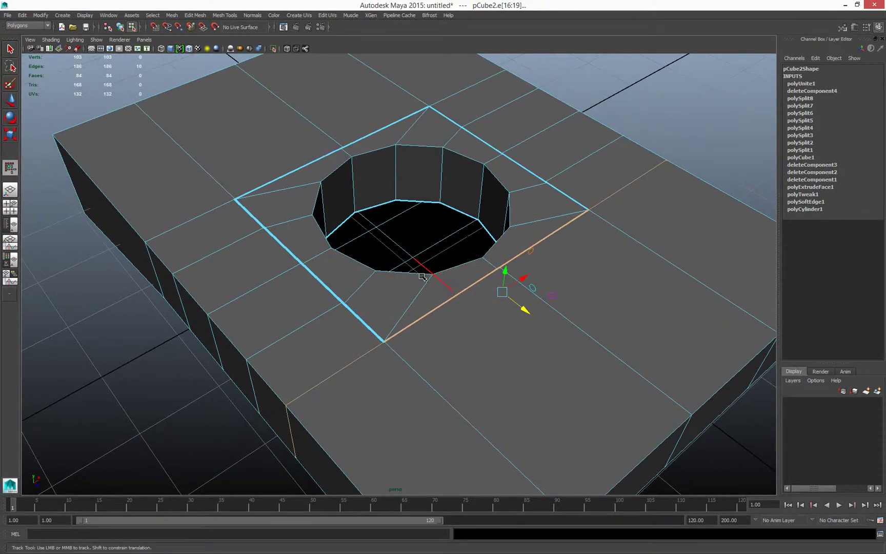
Step: Merge the overlapping slab and ring vertices at the second point along the near side of the square border
alt+drag(369, 285, 383, 283)
alt+drag(351, 314, 447, 305)
scroll(385, 319, up, 2)
scroll(389, 318, up, 1)
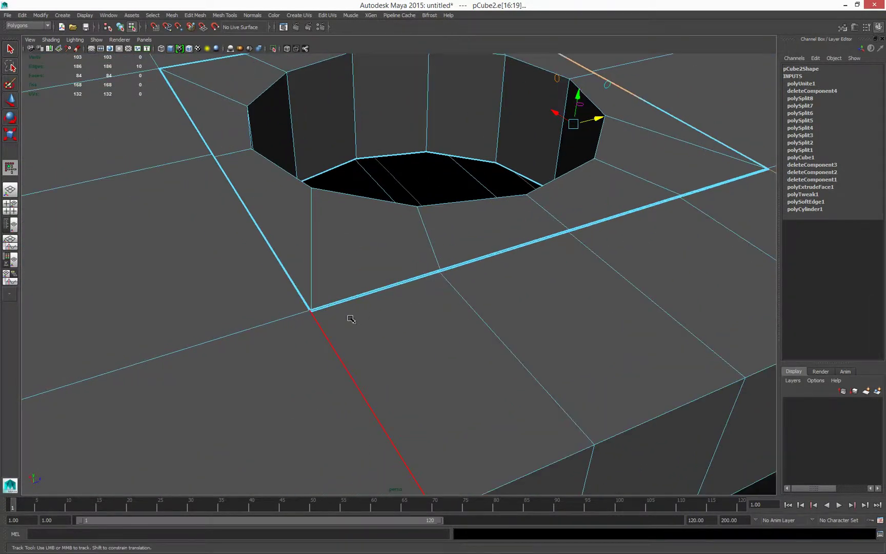
scroll(328, 316, down, 3)
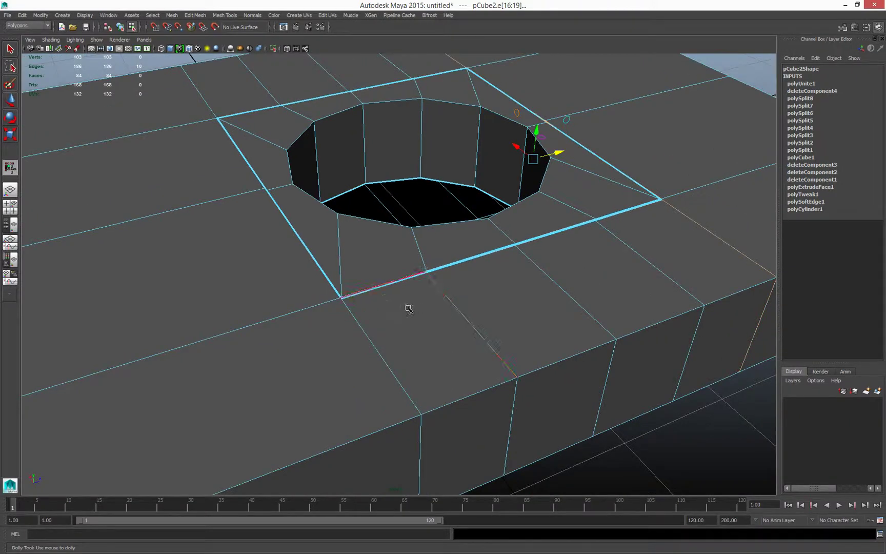
alt+drag(408, 308, 421, 307)
click(439, 309)
key(q)
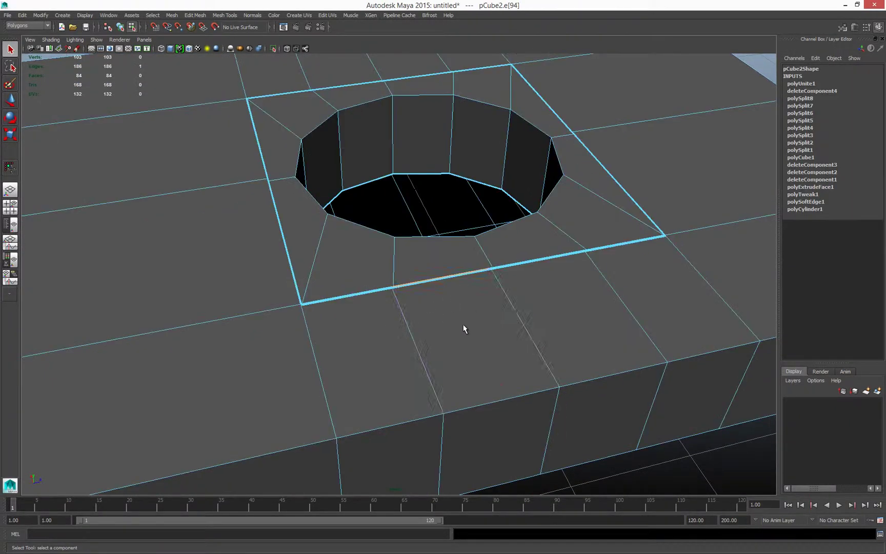
right_drag(462, 326, 382, 316)
click(394, 288)
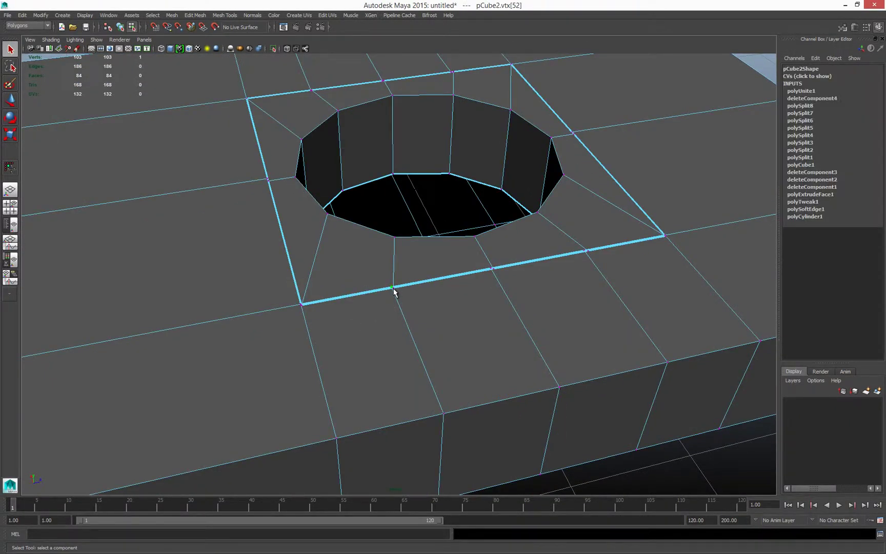
shift+drag(408, 294, 408, 294)
shift+right_drag(404, 294, 438, 265)
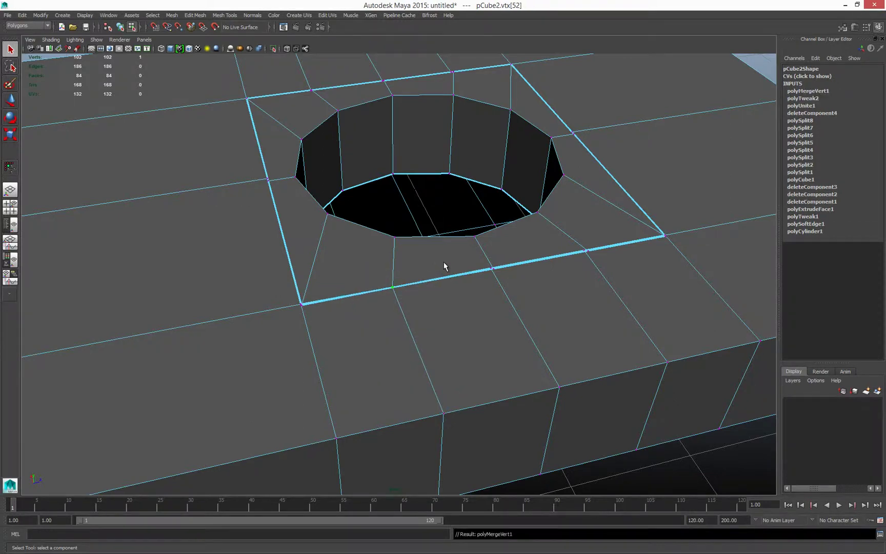
Step: Merge the overlapping vertices at the remaining points of the near side, including its end corner
drag(494, 265, 510, 279)
shift+right_drag(509, 279, 550, 221)
alt+middle_drag(541, 239, 485, 254)
shift+click(507, 269)
shift+right_drag(520, 282, 557, 242)
alt+drag(554, 243, 534, 247)
shift+click(564, 313)
shift+right_drag(565, 313, 605, 281)
Step: Merge the overlapping vertices at the middle and far corner of the adjacent side of the square border
alt+drag(604, 281, 498, 245)
shift+right_drag(498, 245, 533, 205)
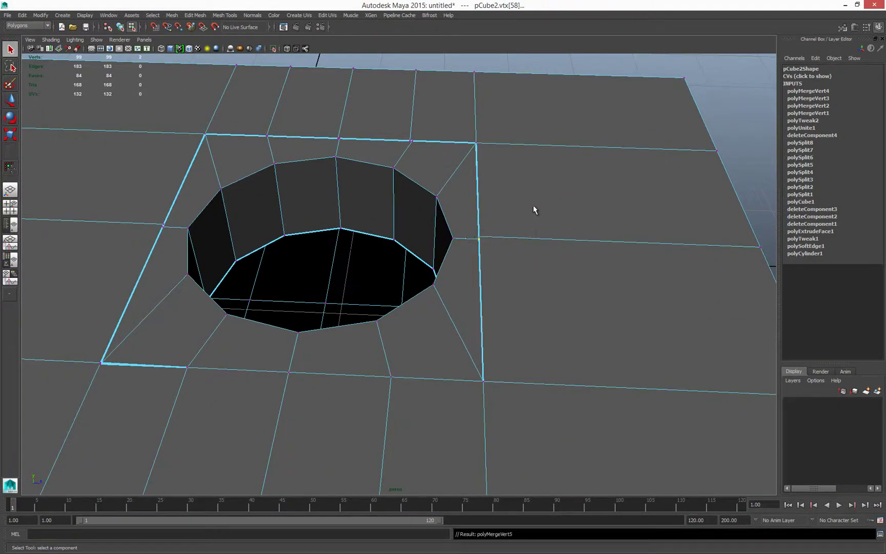
shift+click(475, 143)
shift+right_drag(498, 159, 541, 121)
Step: Merge the overlapping vertices beside the merged corner on the far side of the square, using X-ray display to check the selection
alt+middle_drag(420, 135, 452, 148)
scroll(446, 147, down, 1)
drag(425, 145, 459, 173)
shift+right_drag(459, 181, 498, 142)
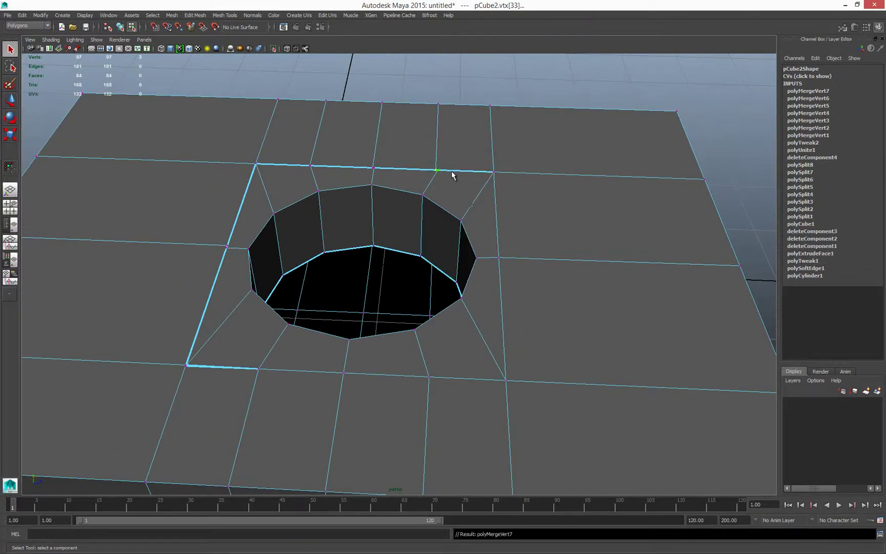
alt+drag(451, 174, 430, 178)
alt+right_drag(429, 177, 567, 172)
alt+middle_drag(566, 172, 374, 251)
key(alt+x)
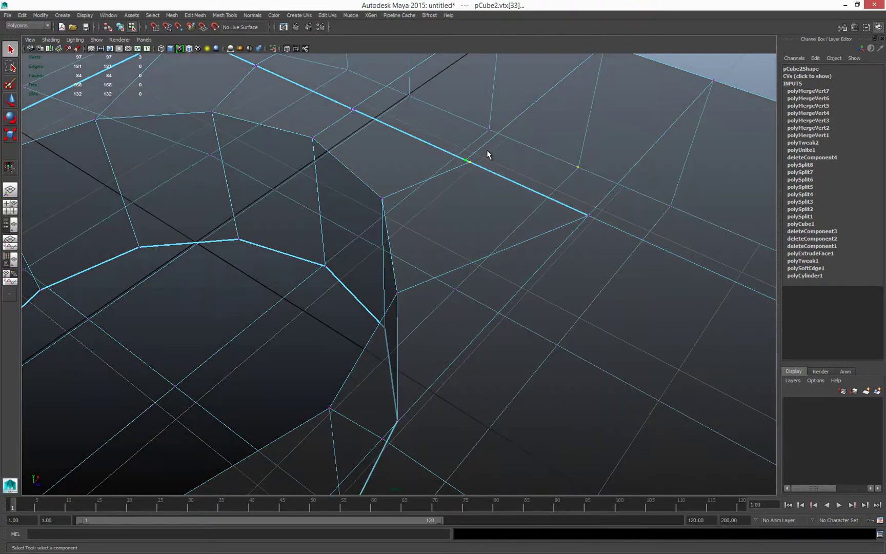
shift+right_drag(485, 176, 517, 143)
Step: Merge the remaining vertex pairs along the far side of the square border, up to and including its corner
alt+middle_drag(357, 116, 381, 148)
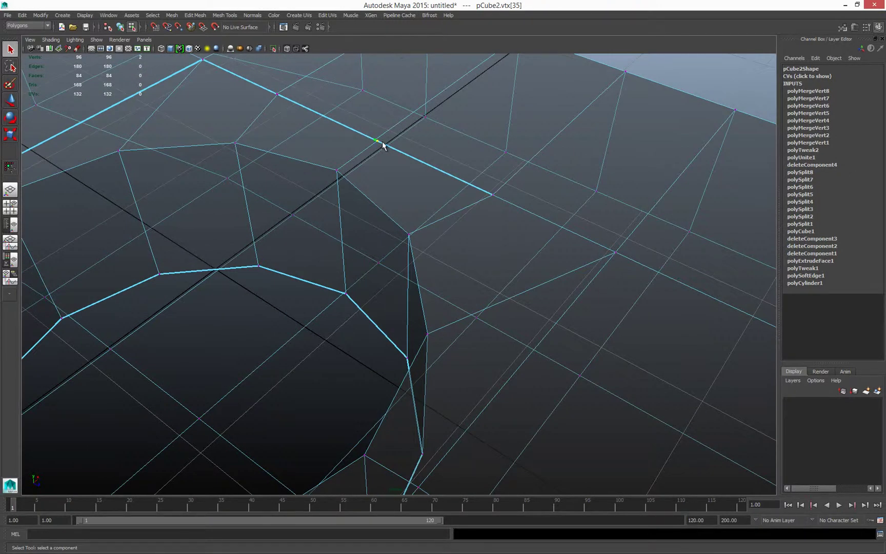
shift+right_drag(386, 148, 420, 115)
alt+drag(351, 134, 359, 140)
shift+click(363, 154)
shift+right_drag(376, 143, 317, 139)
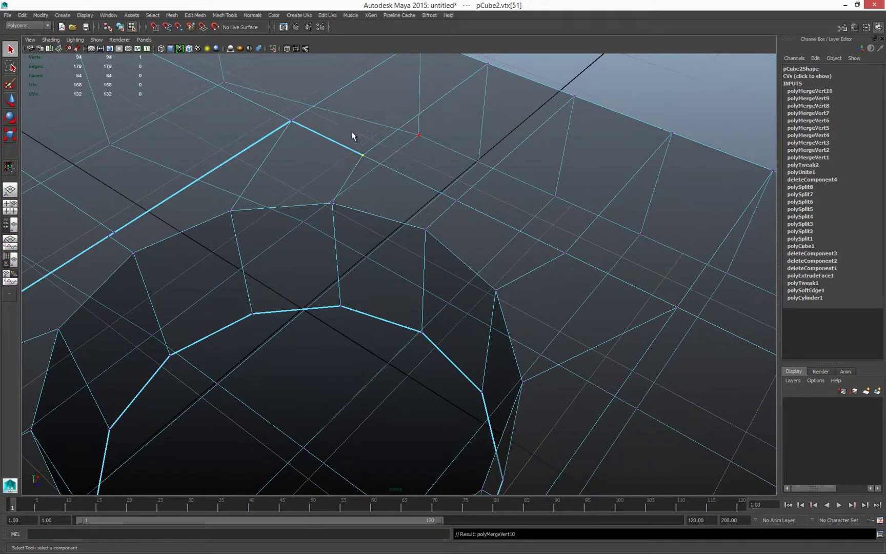
alt+middle_drag(352, 135, 369, 157)
shift+right_drag(369, 157, 400, 122)
Step: Select the edges around the square's last unmerged side and corner, and remove the outer slab edges from the selection
alt+right_drag(399, 122, 352, 170)
alt+middle_drag(351, 169, 379, 154)
alt+drag(334, 237, 332, 160)
drag(374, 313, 367, 358)
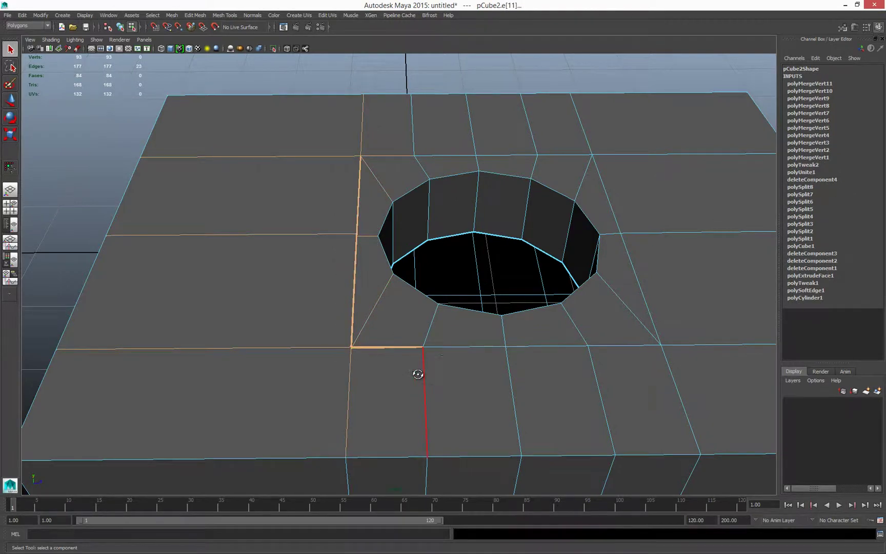
alt+drag(418, 374, 382, 374)
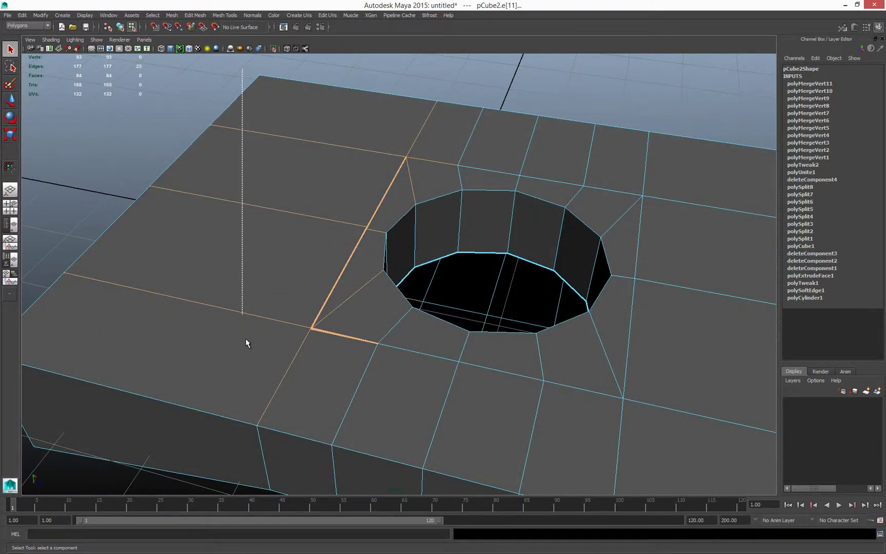
ctrl+drag(245, 338, 247, 339)
Step: Try merging the selected border edges with Merge Border Edges at a threshold of 0.0000 in world space
alt+drag(409, 274, 430, 264)
key(alt+x)
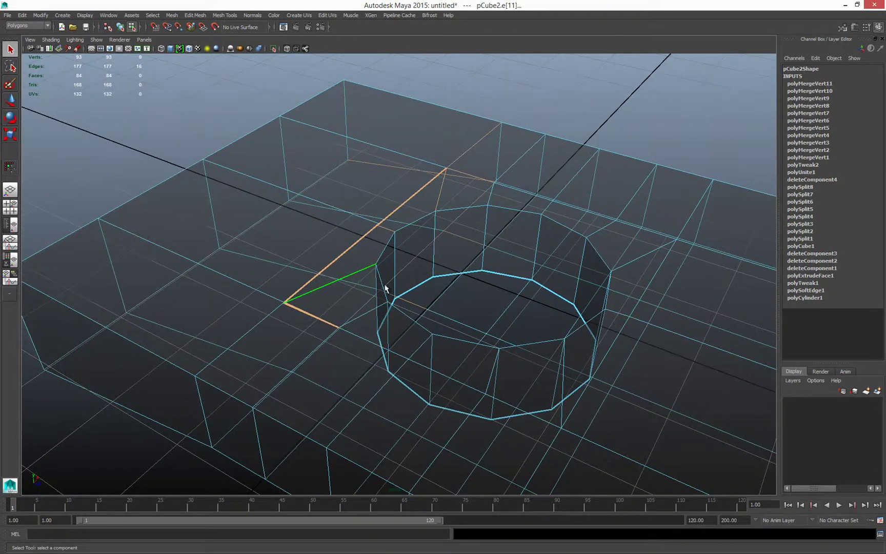
alt+drag(385, 287, 420, 303)
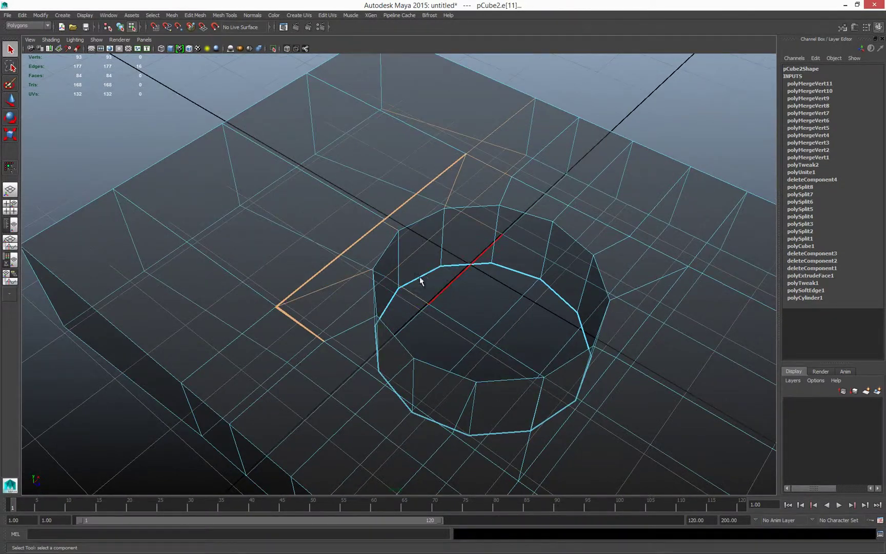
alt+drag(374, 261, 364, 231)
shift+right_click(362, 229)
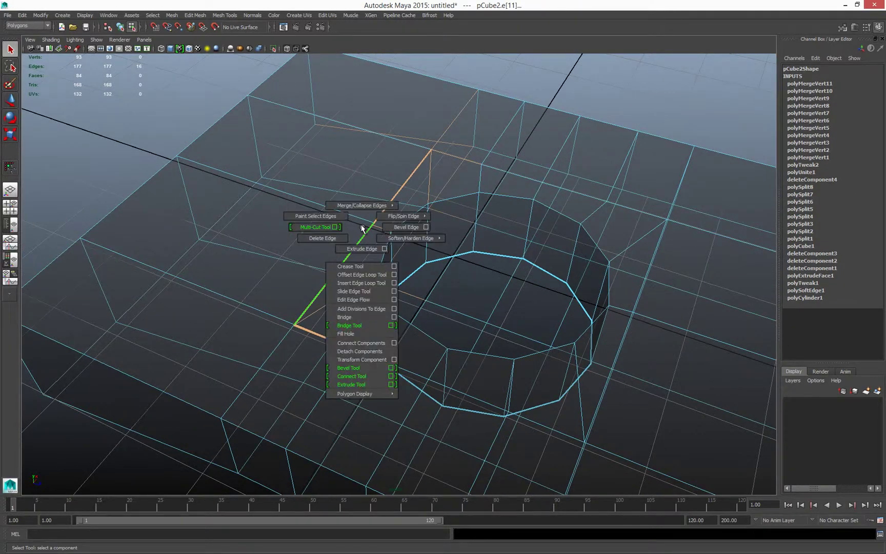
mouse_move(373, 204)
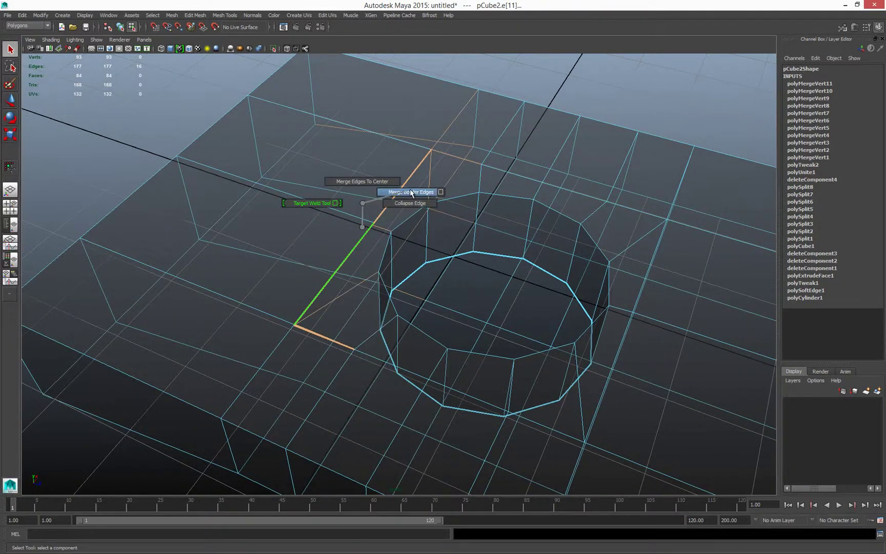
click(440, 192)
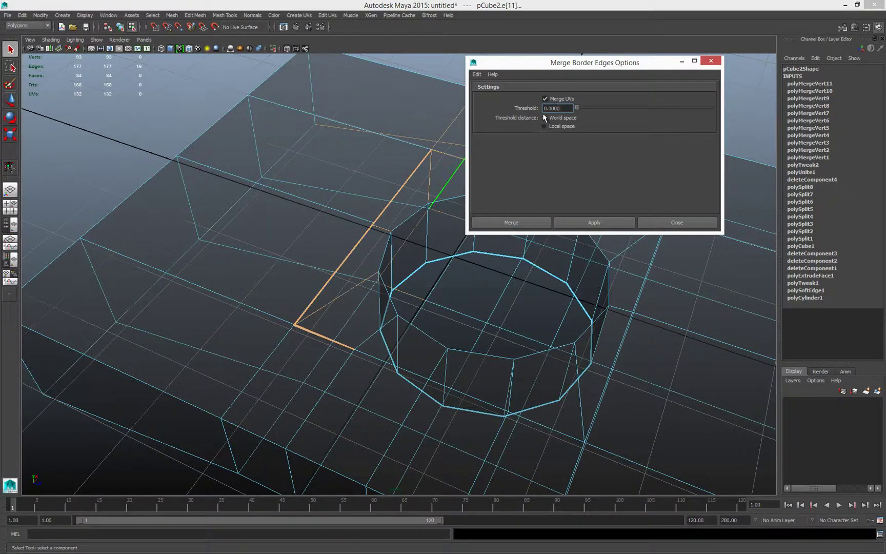
click(578, 224)
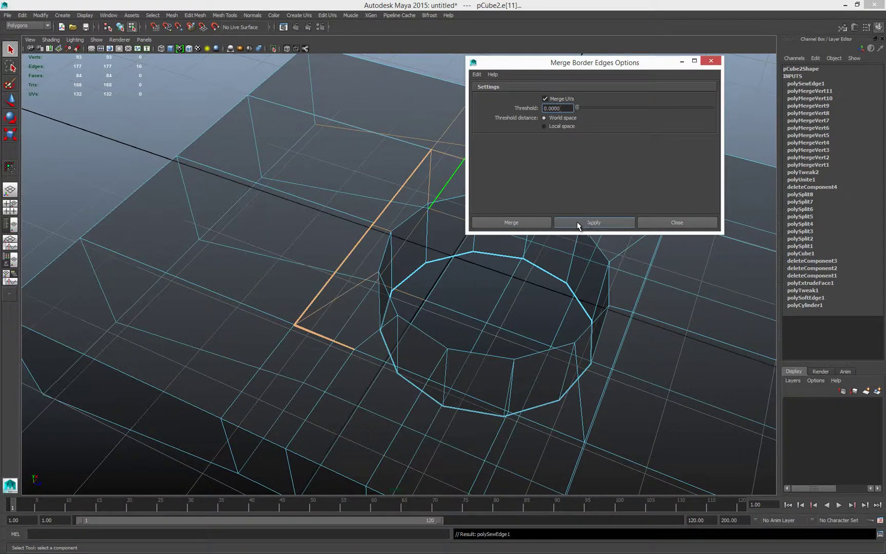
Step: Merge the selected border edges with a threshold of 0.4138, and again with a threshold of 1.7931
alt+middle_drag(388, 232, 374, 237)
drag(576, 107, 582, 108)
click(595, 224)
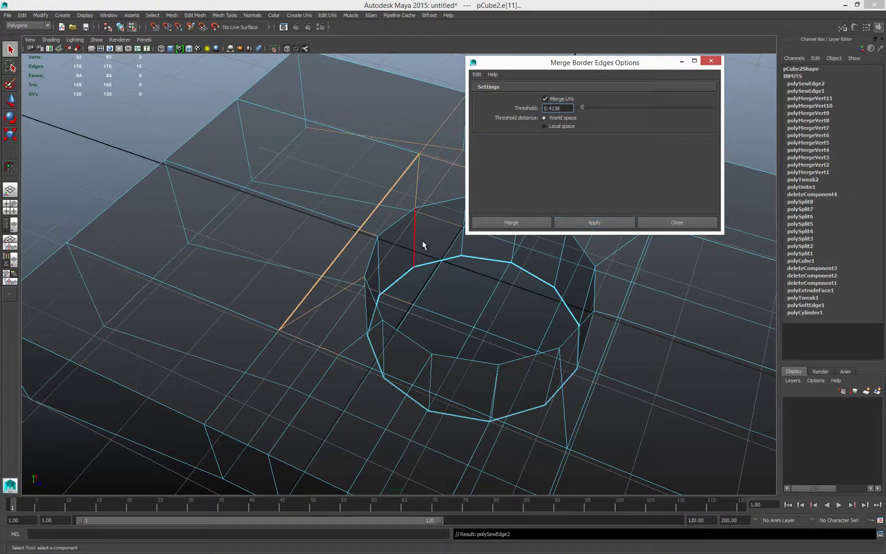
alt+middle_drag(422, 240, 393, 252)
drag(599, 108, 604, 112)
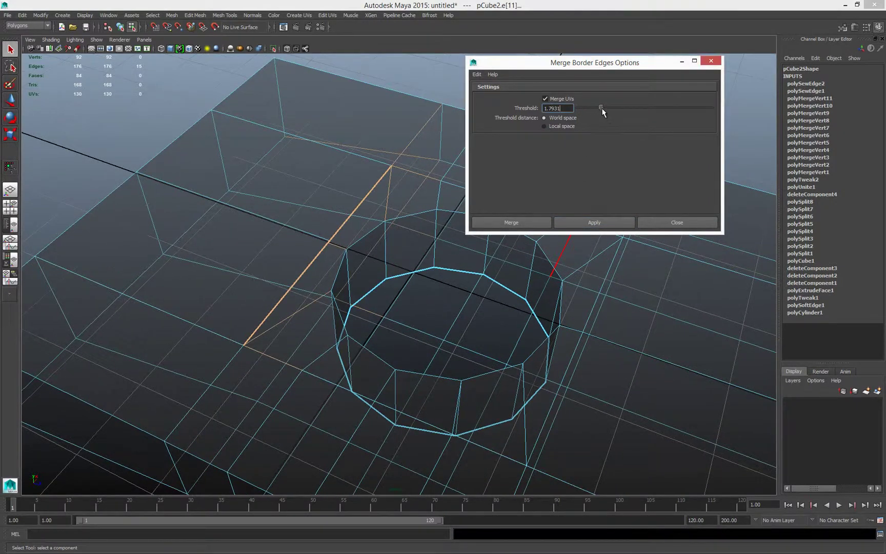
click(595, 222)
Step: Return to shaded display and object mode, and close the Merge Border Edges options
mouse_move(564, 247)
alt+mouse_down()
mouse_move(376, 260)
mouse_move(376, 271)
alt+mouse_up()
key(5)
alt+middle_drag(434, 236, 381, 233)
key(F8)
mouse_move(428, 274)
alt+mouse_down()
mouse_move(403, 260)
mouse_move(397, 283)
mouse_move(402, 247)
mouse_move(387, 254)
alt+mouse_up()
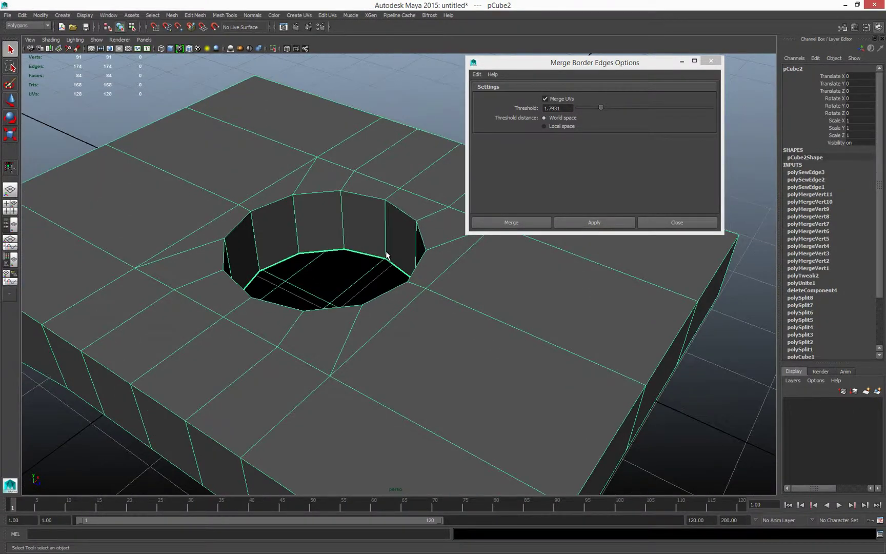
alt+middle_drag(370, 259, 391, 237)
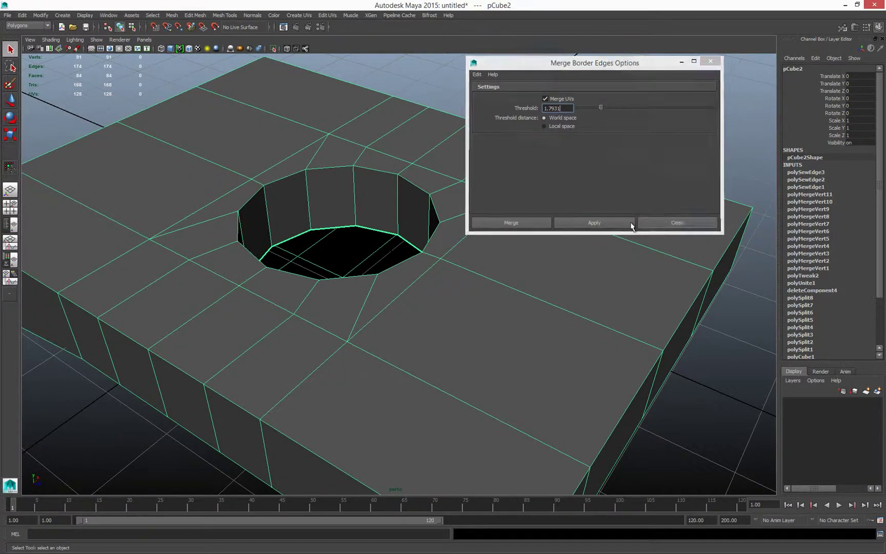
click(667, 222)
Step: Select all the faces on the slab's underside and delete them
alt+drag(518, 216, 366, 283)
key(F11)
click(285, 236)
key(4)
drag(180, 344, 570, 263)
drag(123, 192, 564, 251)
key(r)
mouse_move(452, 268)
alt+mouse_down()
mouse_move(382, 247)
mouse_move(369, 258)
mouse_move(372, 290)
mouse_move(383, 284)
mouse_move(372, 271)
mouse_move(394, 300)
alt+mouse_up()
key(5)
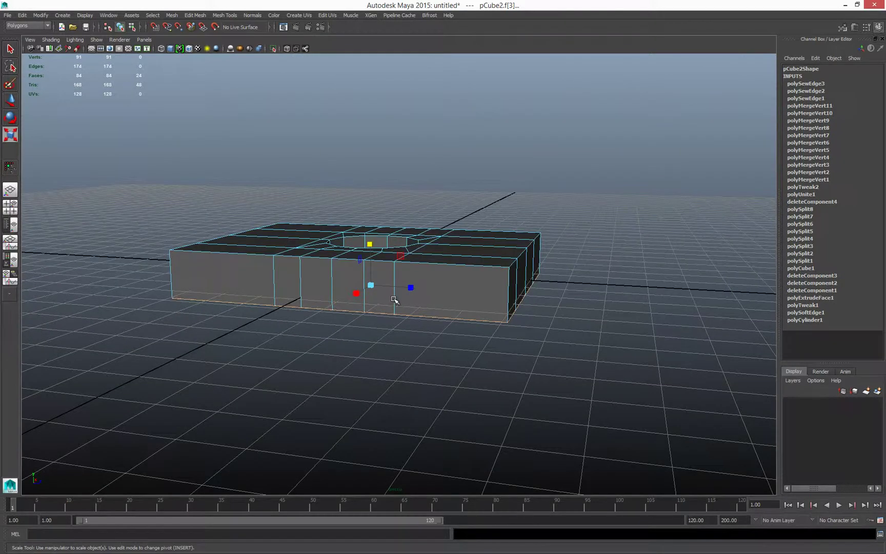
key(w)
alt+drag(370, 246, 386, 275)
key(Delete)
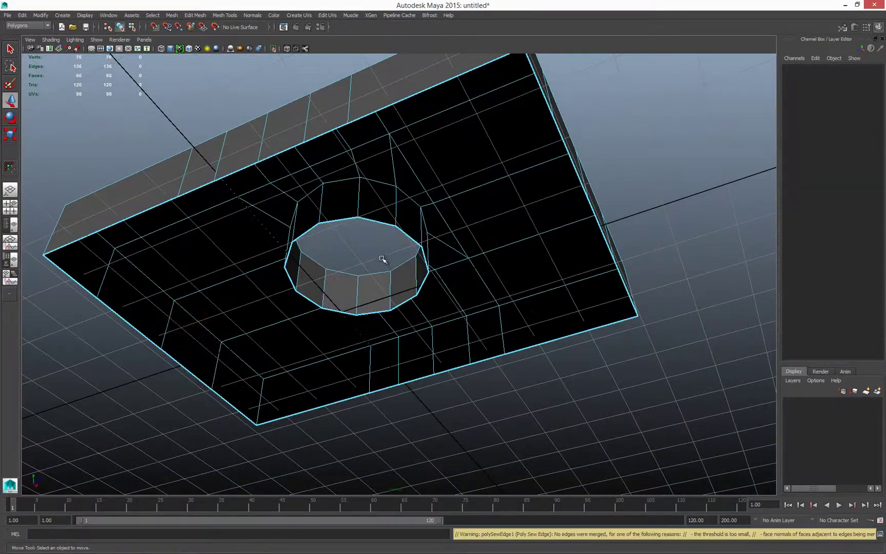
Step: Examine the slab's open underside and the edge layout around the hole on the upper face
alt+drag(381, 235, 397, 274)
scroll(403, 248, up, 2)
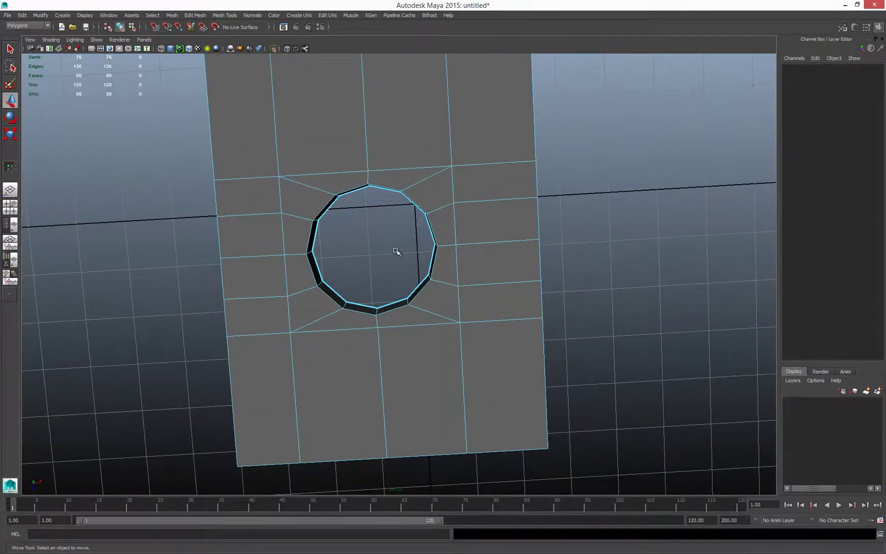
alt+drag(390, 251, 364, 266)
scroll(366, 328, down, 5)
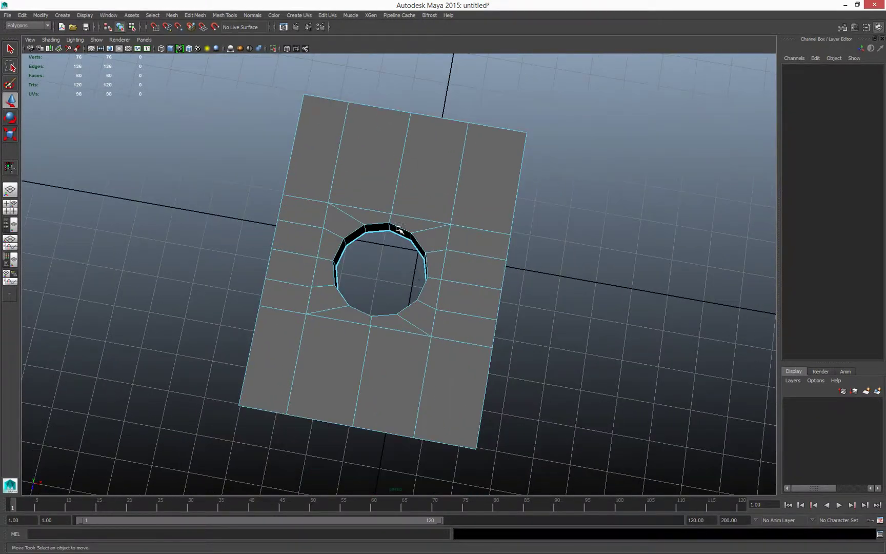
scroll(402, 306, up, 4)
alt+drag(381, 304, 359, 299)
scroll(512, 204, up, 4)
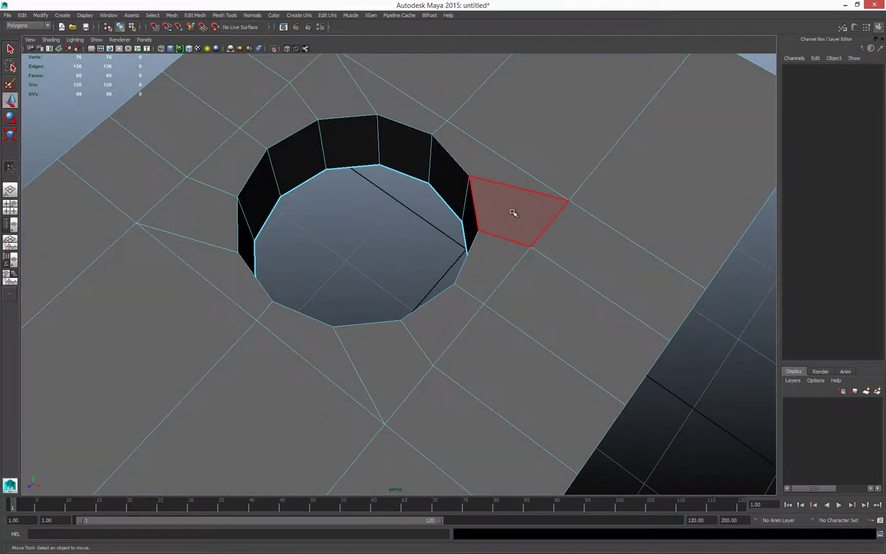
click(512, 213)
scroll(514, 182, down, 3)
alt+drag(474, 332, 403, 268)
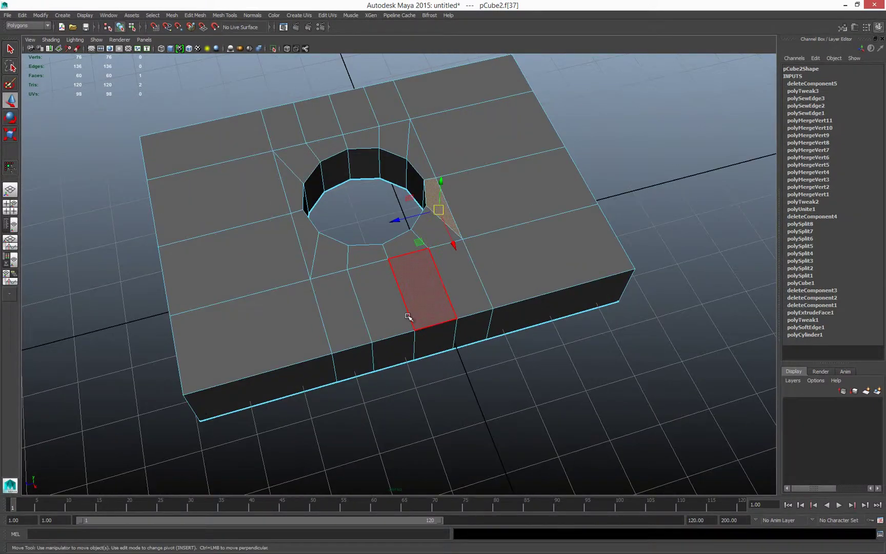
alt+drag(450, 348, 428, 331)
Step: Collapse the short rim edges where the hole's loops end on one long side, leaving two vertices along the upper rim
right_drag(391, 339, 377, 307)
click(354, 371)
shift+right_drag(398, 349, 456, 332)
click(422, 338)
mouse_move(458, 296)
alt+mouse_down()
mouse_move(446, 323)
mouse_move(450, 310)
alt+mouse_up()
click(449, 382)
shift+right_drag(449, 382, 487, 319)
alt+drag(475, 322, 436, 296)
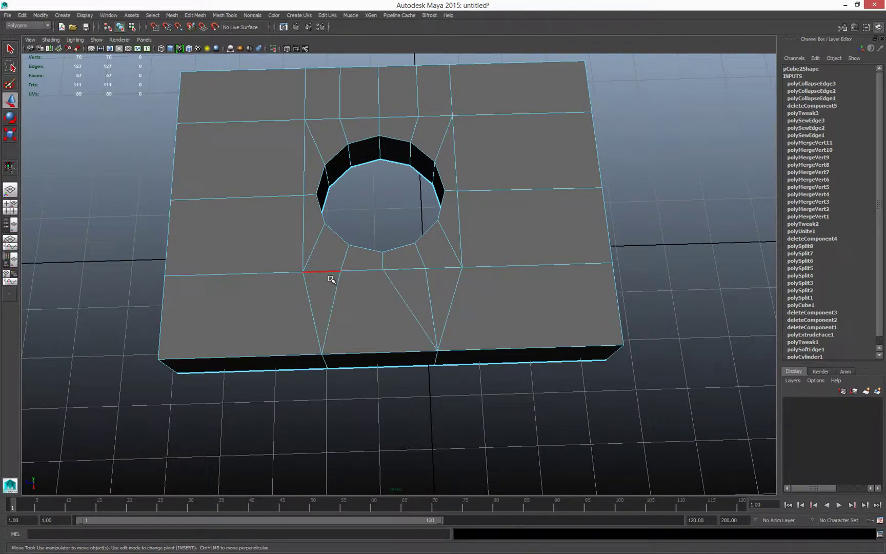
Step: Collapse the upper and lower rim edges between the loop ends on one short side into a single point
alt+drag(372, 297, 383, 409)
shift+right_drag(399, 351, 429, 324)
alt+drag(399, 323, 396, 371)
shift+right_drag(401, 328, 446, 308)
Step: Collapse the upper and lower rim edges between the loop ends on the opposite short side into a single point
alt+drag(445, 307, 430, 280)
click(347, 295)
drag(367, 289, 371, 406)
shift+right_click(389, 317)
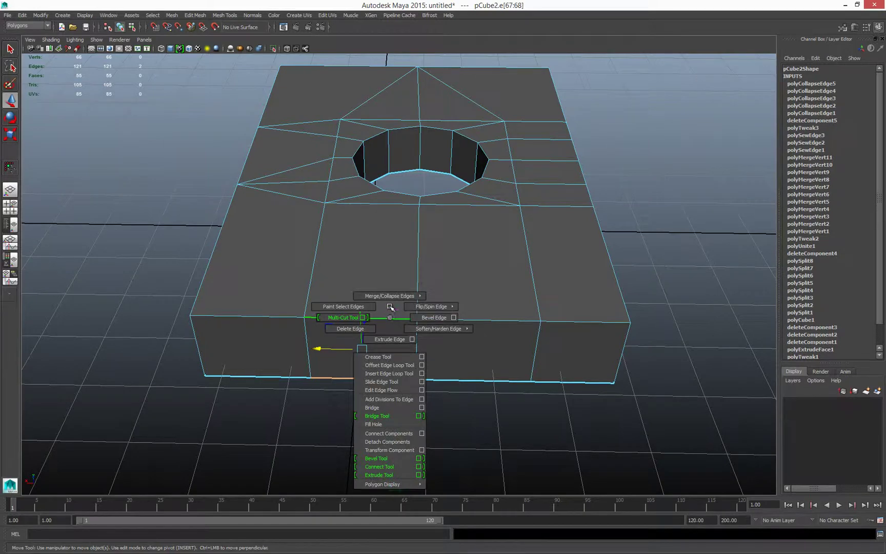
click(433, 297)
shift+right_click(484, 368)
click(518, 328)
mouse_move(518, 333)
alt+mouse_down()
mouse_move(502, 345)
mouse_move(514, 326)
alt+mouse_up()
click(450, 339)
alt+drag(427, 335, 536, 325)
scroll(388, 297, up, 3)
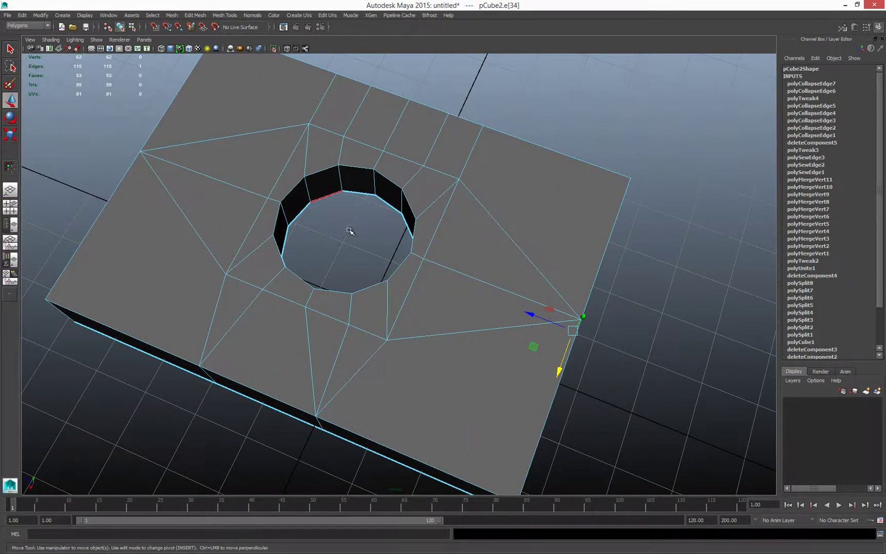
Step: Collapse the short rim edges where the loops end on the remaining long side, leaving two vertices along the upper rim
scroll(349, 230, down, 3)
alt+middle_drag(369, 243, 403, 269)
alt+drag(403, 268, 315, 265)
mouse_move(411, 263)
alt+mouse_down()
mouse_move(426, 358)
mouse_move(425, 284)
mouse_move(412, 261)
alt+mouse_up()
scroll(412, 282, up, 2)
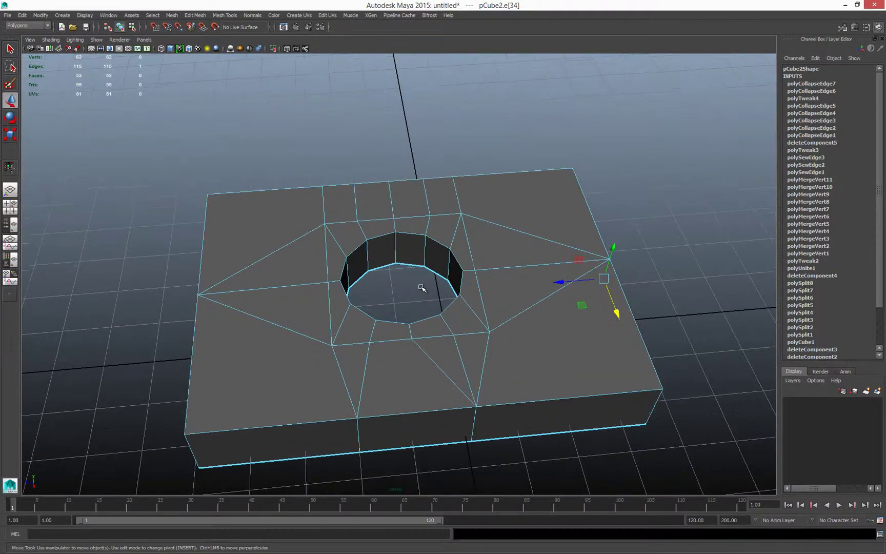
alt+drag(389, 307, 413, 339)
drag(411, 422, 411, 423)
shift+right_drag(419, 354, 462, 327)
alt+drag(441, 339, 431, 347)
drag(430, 347, 436, 407)
shift+right_drag(451, 360, 488, 333)
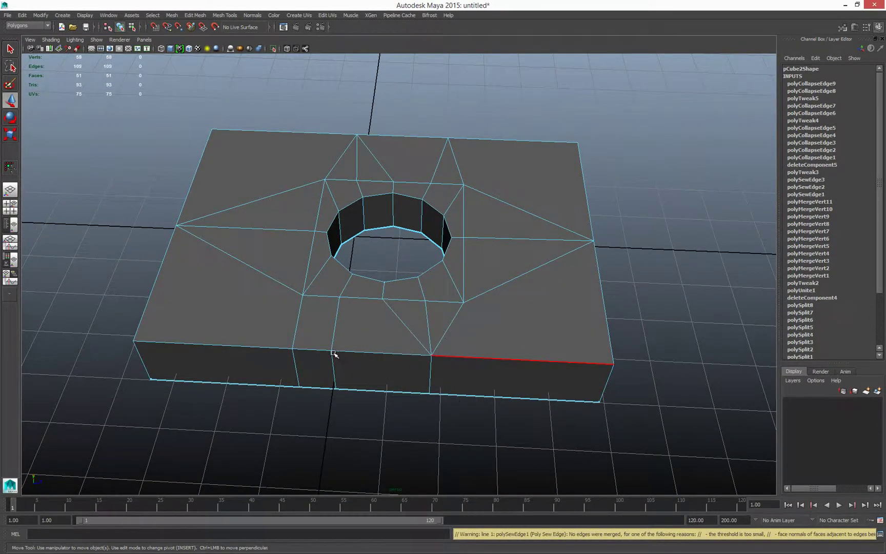
click(317, 359)
shift+right_drag(317, 345, 359, 347)
Step: Return to object mode and look over the slab with its simplified edges around the hole
alt+drag(352, 356, 372, 357)
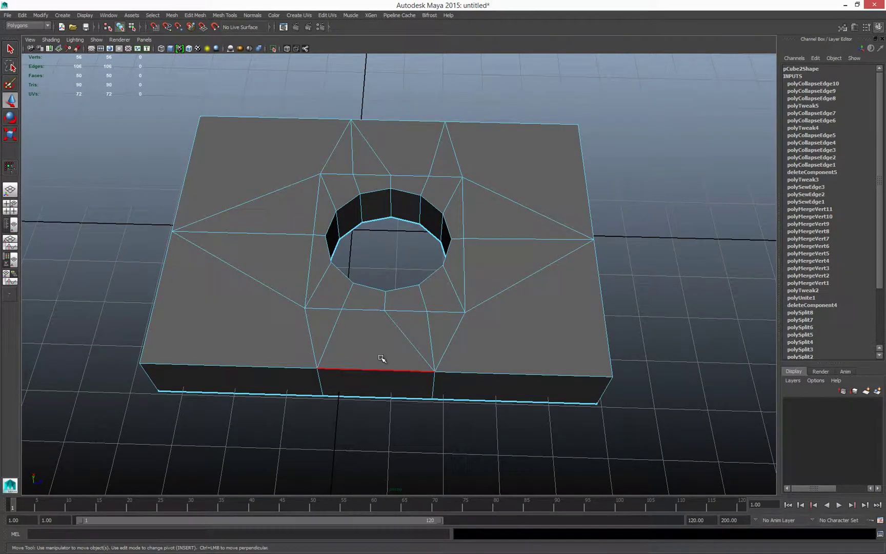
alt+drag(437, 345, 371, 333)
alt+right_drag(386, 330, 416, 314)
alt+middle_drag(460, 293, 438, 328)
alt+drag(422, 305, 382, 380)
right_drag(382, 380, 476, 333)
scroll(477, 332, down, 3)
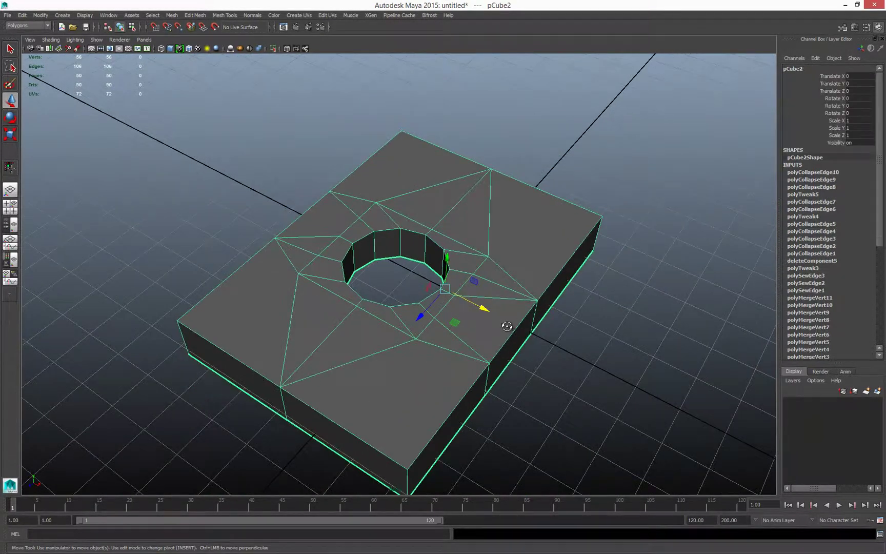
Step: Try inserting edge loops with the Multi-Cut tool in the faces between the hole and one short side of the slab
alt+drag(508, 326, 482, 338)
click(572, 404)
scroll(484, 372, down, 3)
scroll(484, 372, up, 4)
click(453, 328)
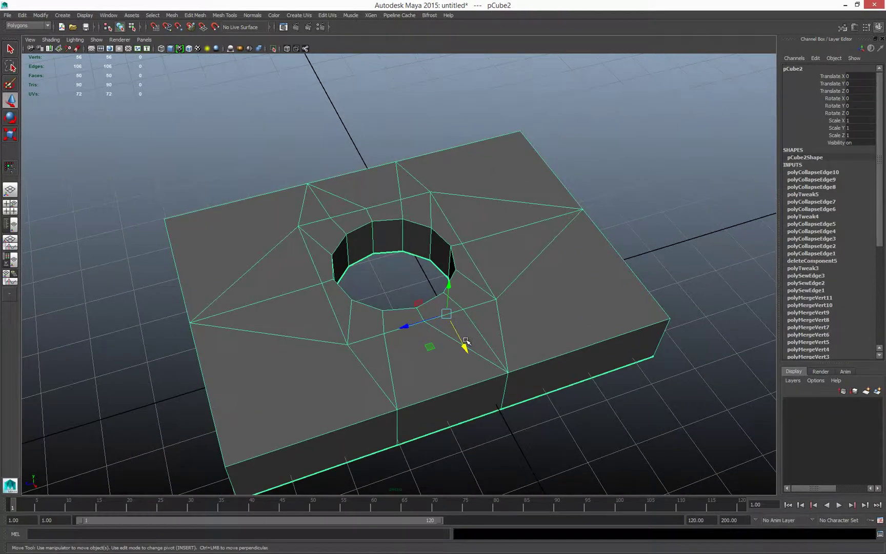
alt+middle_drag(464, 349, 457, 327)
alt+drag(398, 311, 406, 317)
shift+right_click(408, 318)
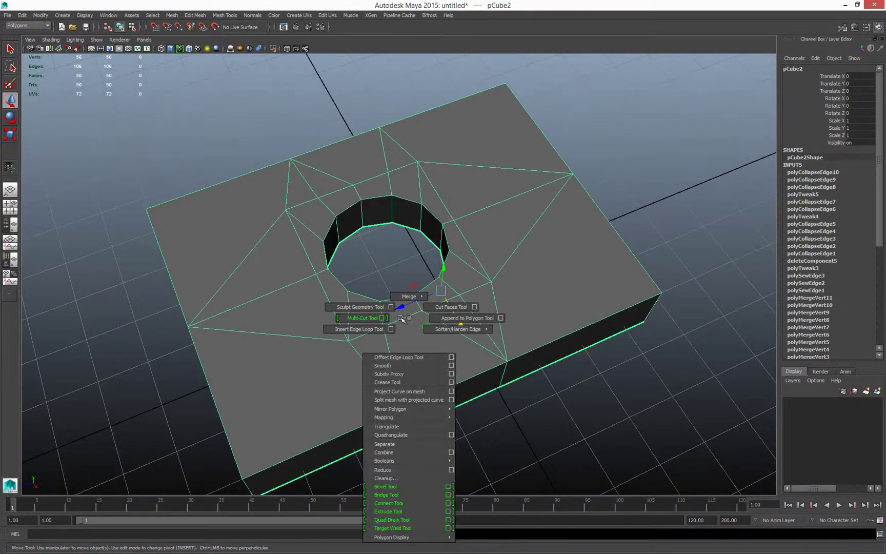
click(375, 318)
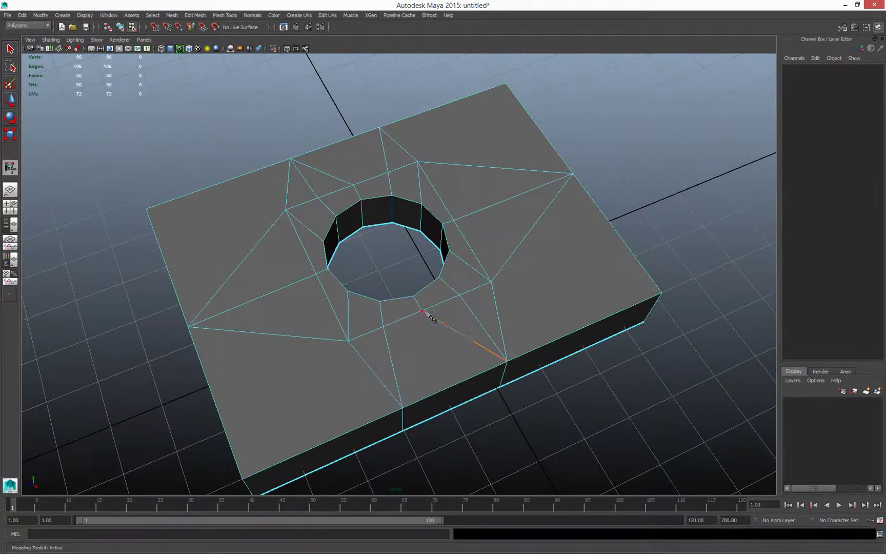
ctrl+click(570, 298)
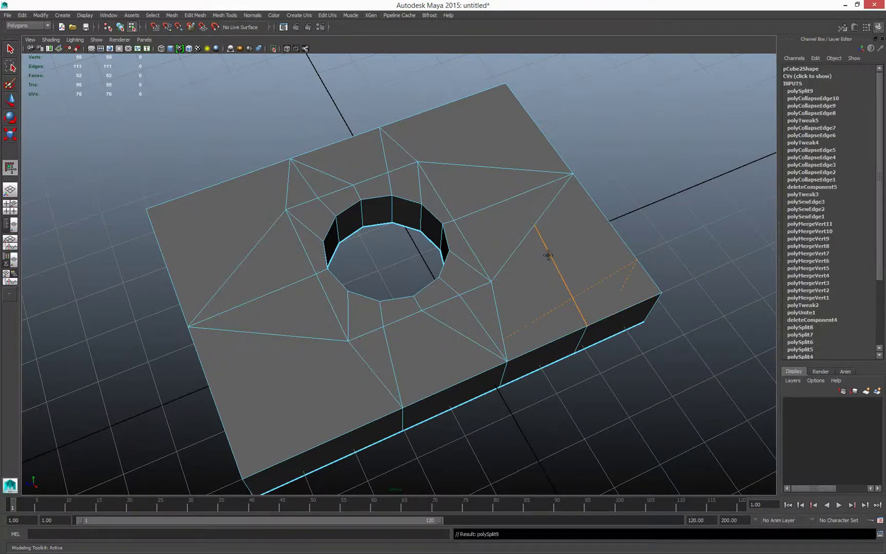
ctrl+click(481, 148)
alt+drag(548, 169, 510, 333)
Step: Undo the inserted edge loops and reselect the slab with the Move tool
key(ctrl+z)
key(ctrl+z)
key(w)
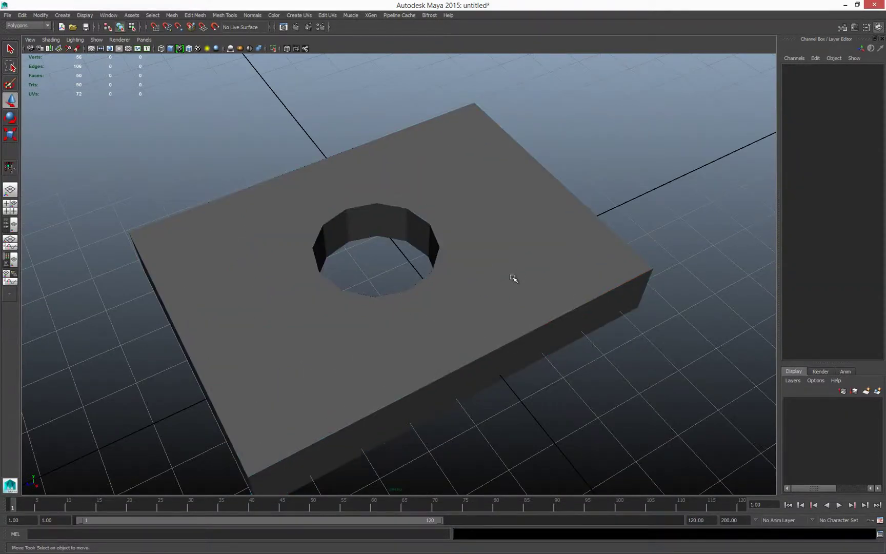
click(514, 278)
Step: Examine the slab's edge layout around the hole and along its rim from several angles
alt+drag(483, 296, 487, 295)
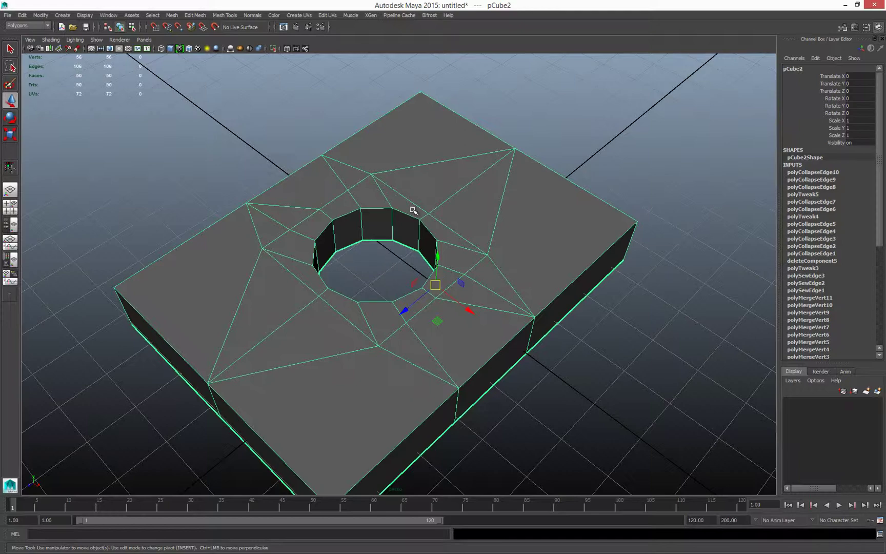
alt+right_drag(431, 255, 385, 271)
alt+middle_drag(386, 270, 451, 218)
alt+drag(451, 218, 445, 237)
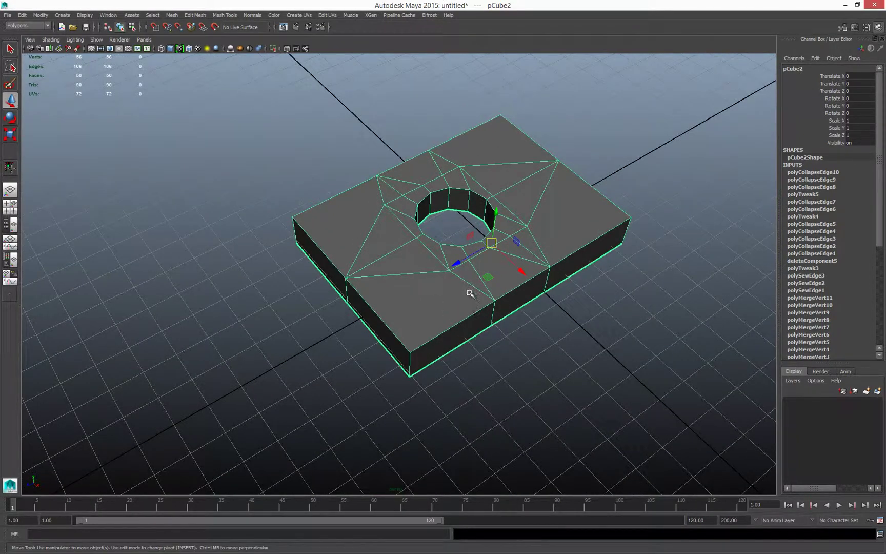
alt+middle_drag(494, 257, 462, 276)
scroll(464, 278, up, 3)
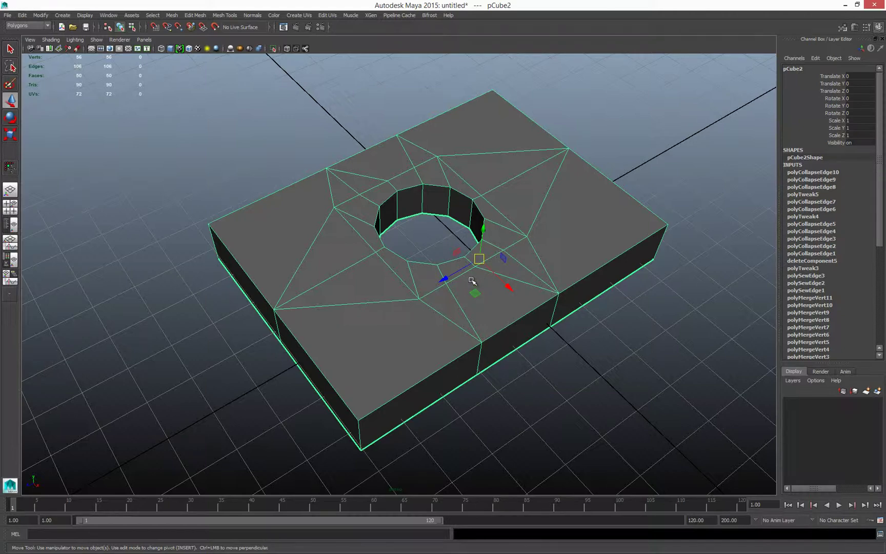
alt+drag(491, 279, 478, 281)
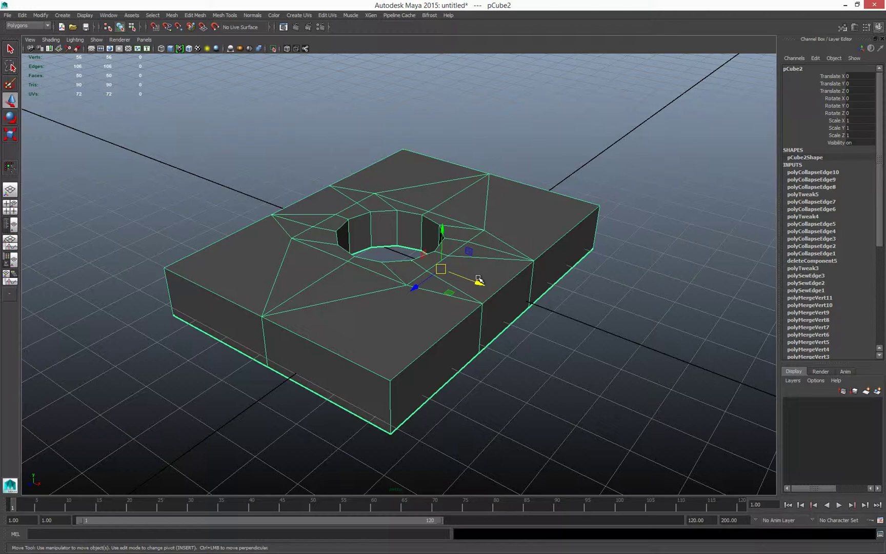
alt+drag(498, 275, 497, 283)
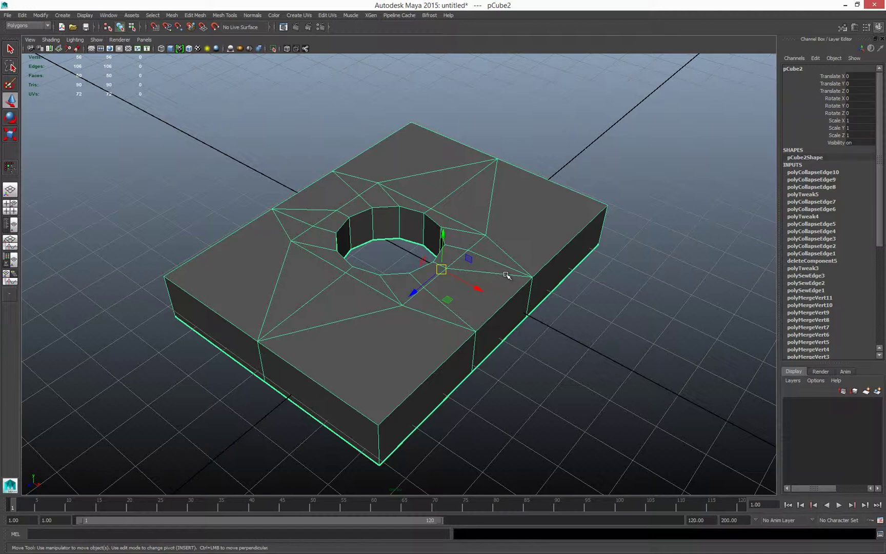
alt+drag(499, 271, 471, 273)
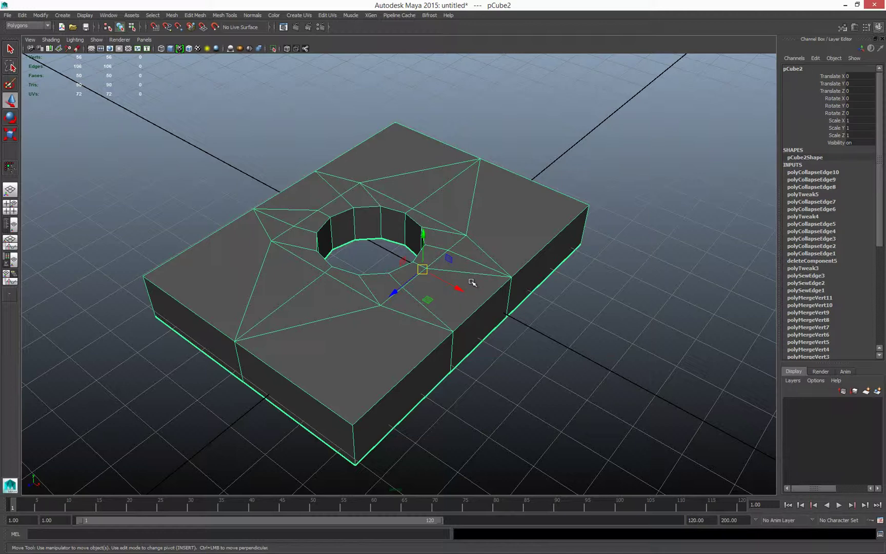
alt+middle_drag(471, 281, 474, 279)
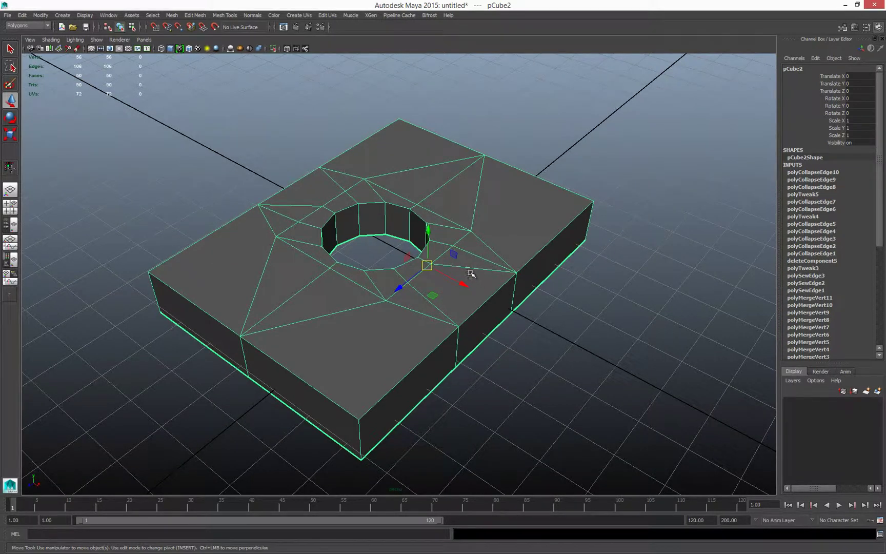